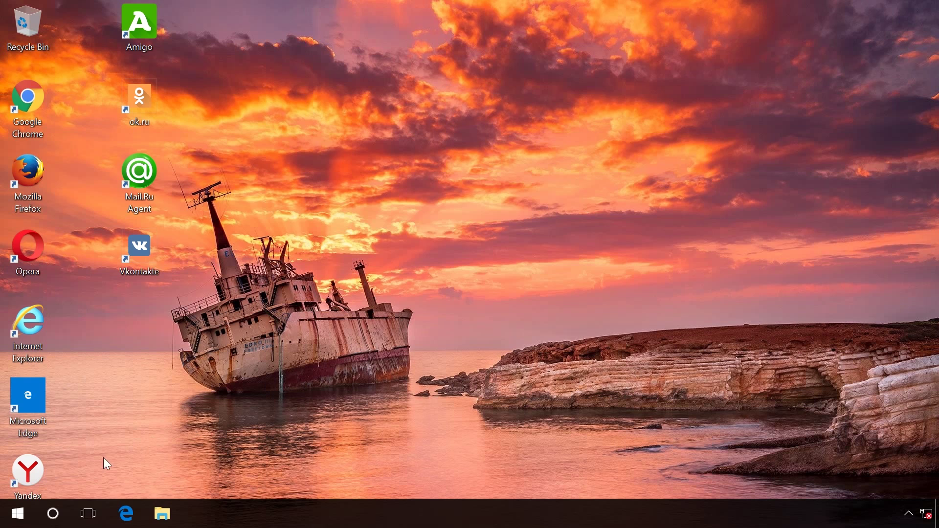
# Open Task Scheduler from the Control Panel's administrative tools and delete the MailRuUpdater task from the Task Scheduler Library.
pyautogui.rightClick(18, 514)
pyautogui.click(75, 377)
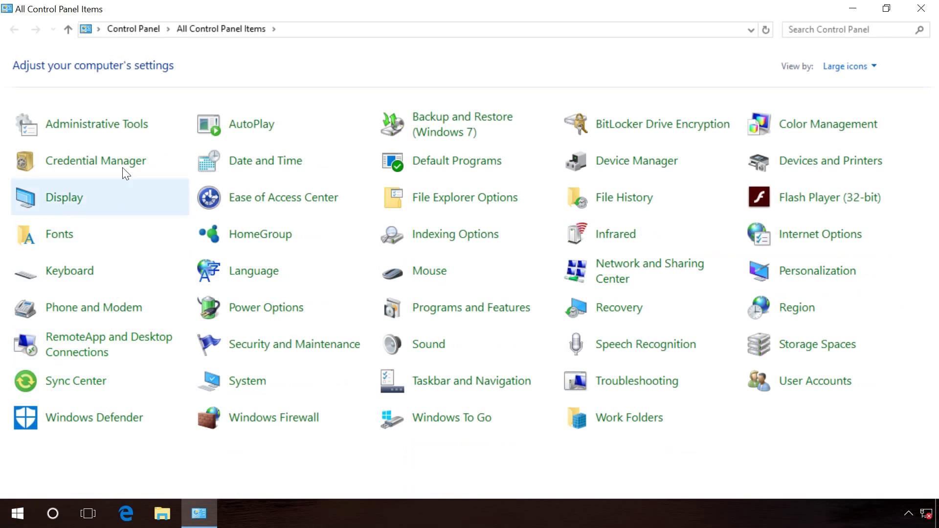
pyautogui.click(115, 128)
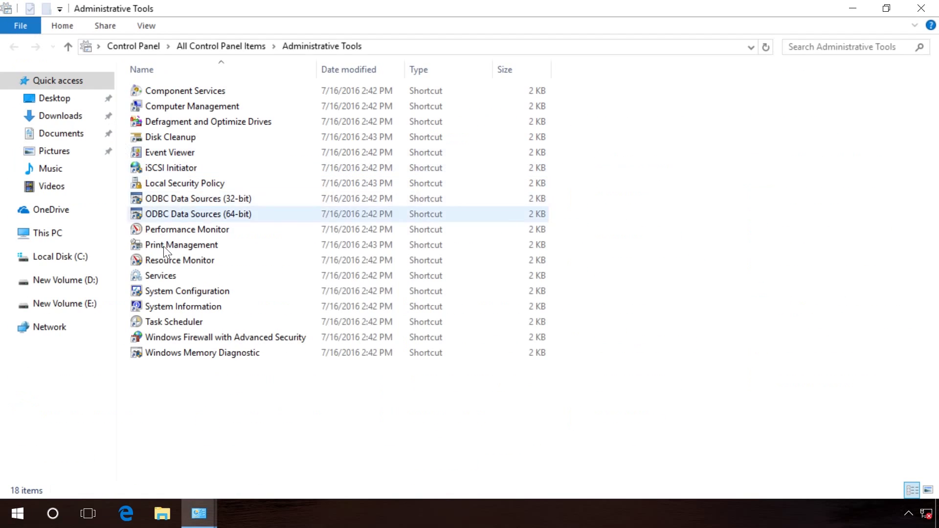
pyautogui.click(166, 320)
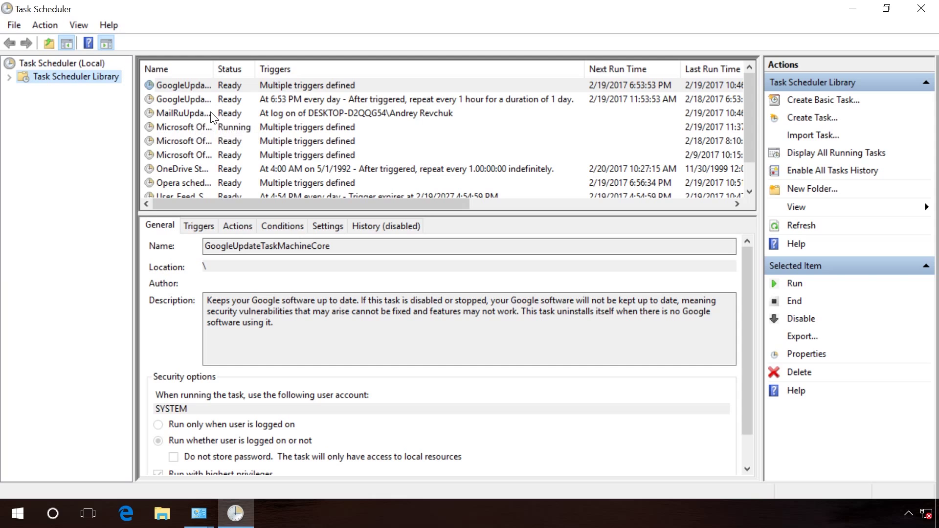
pyautogui.rightClick(188, 111)
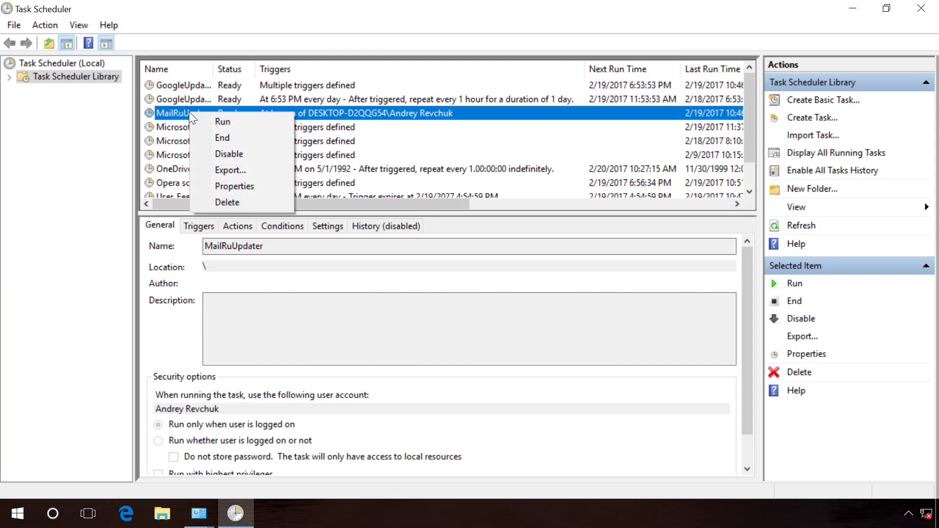
pyautogui.click(228, 201)
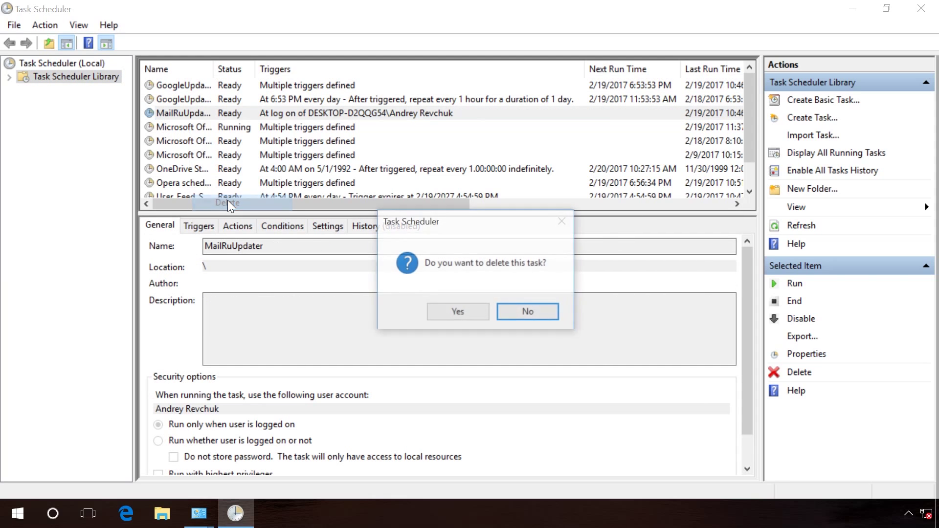
pyautogui.click(459, 311)
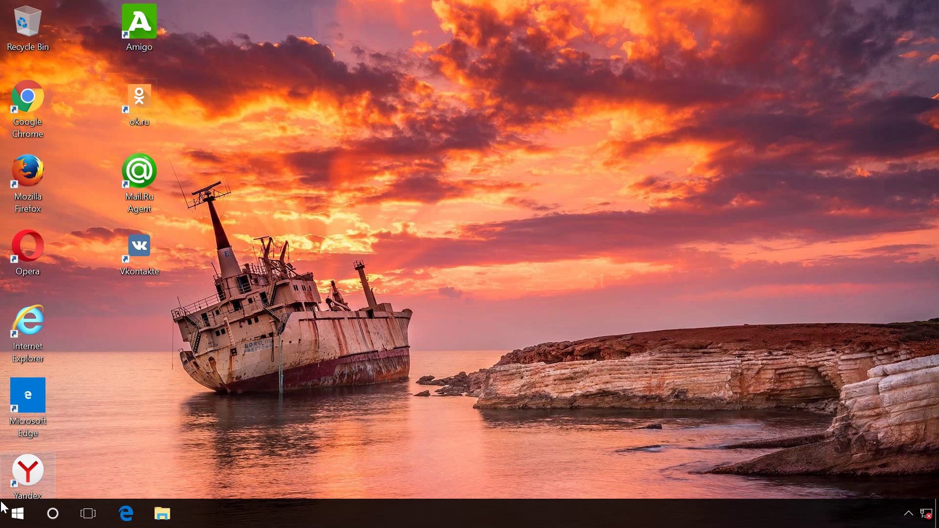
# Open Programs and Features from a maximized Control Panel and sort the installed programs by installation date, newest first.
pyautogui.rightClick(17, 514)
pyautogui.click(84, 379)
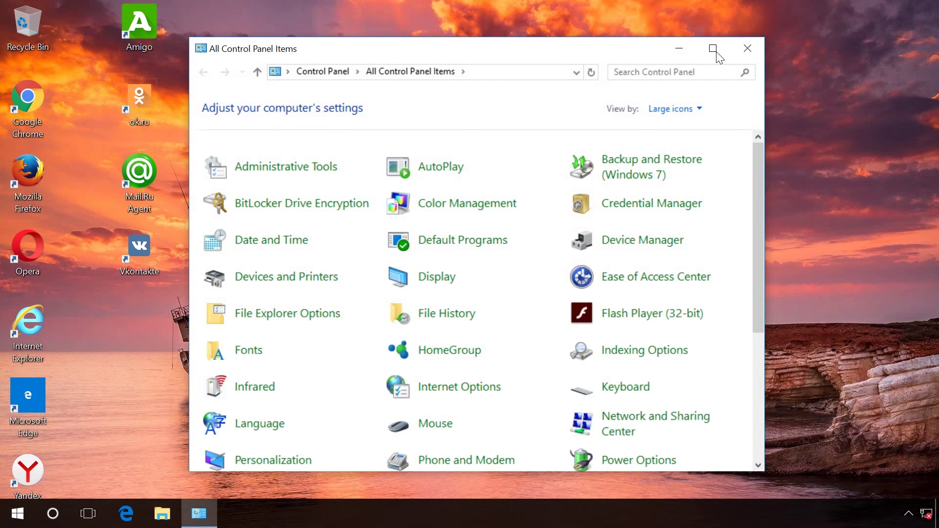
pyautogui.click(712, 48)
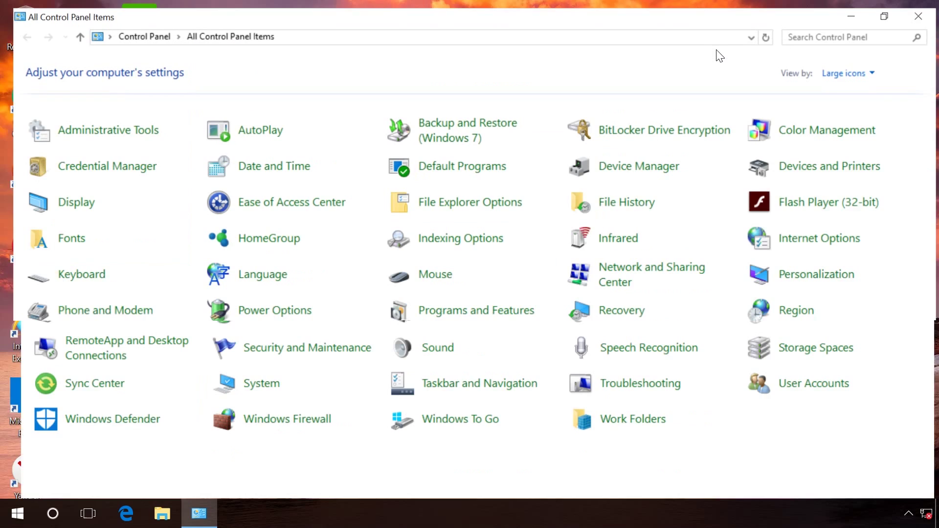
pyautogui.click(470, 308)
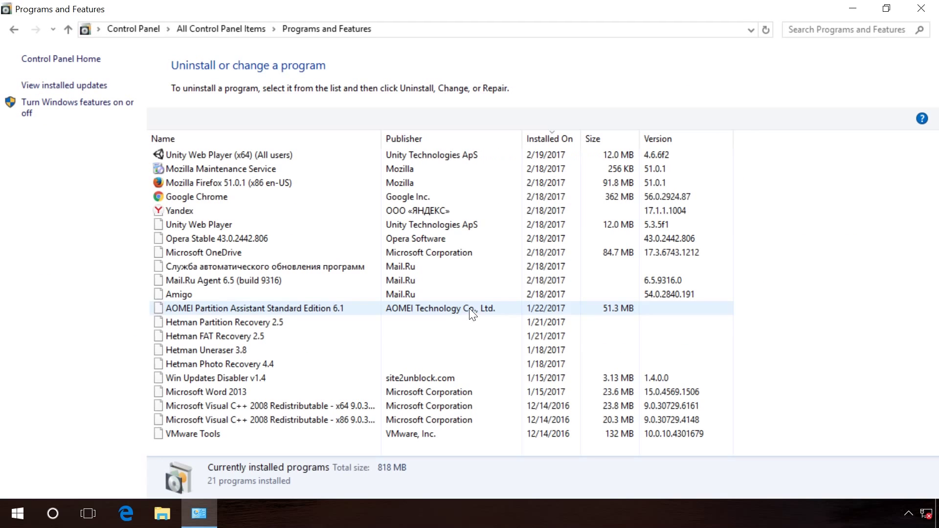
pyautogui.click(562, 135)
pyautogui.click(562, 136)
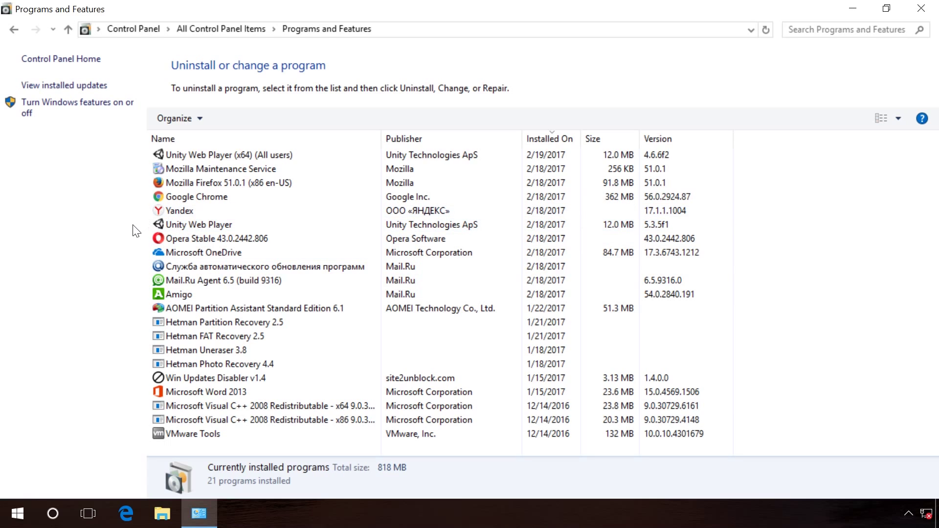
# Uninstall Unity Web Player version 5.3.5f1 and finish its uninstall wizard.
pyautogui.rightClick(197, 226)
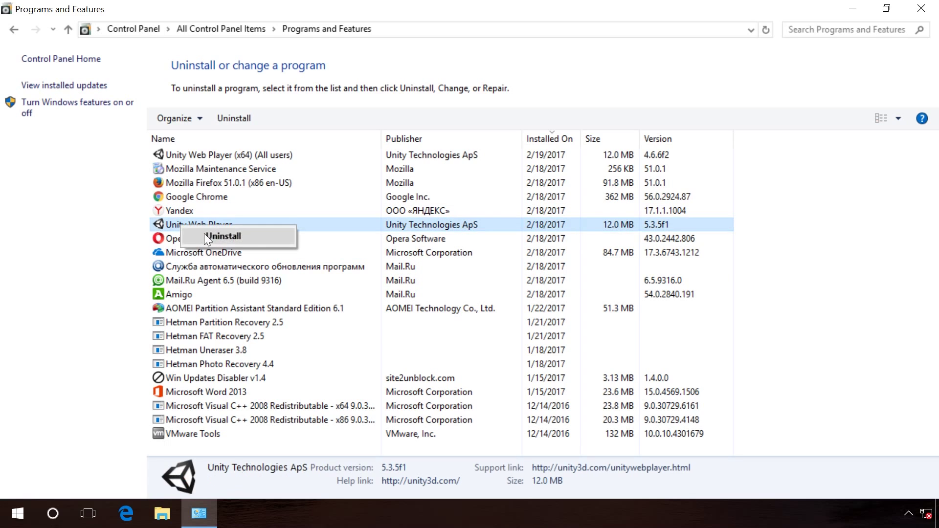
pyautogui.click(206, 234)
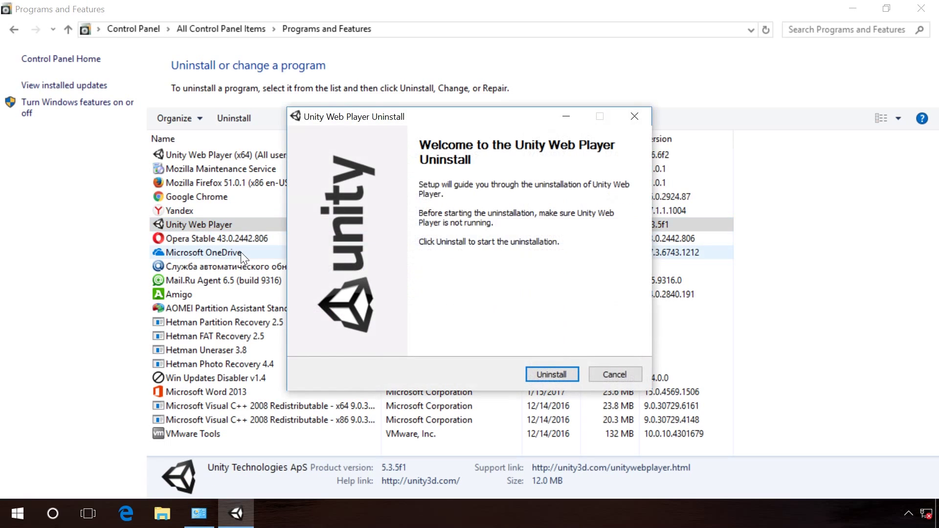
pyautogui.click(538, 375)
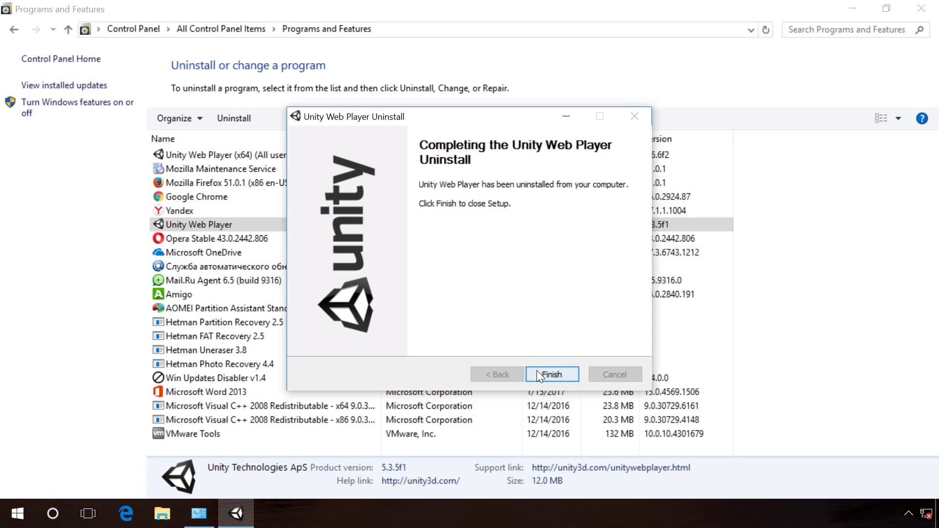
pyautogui.click(538, 375)
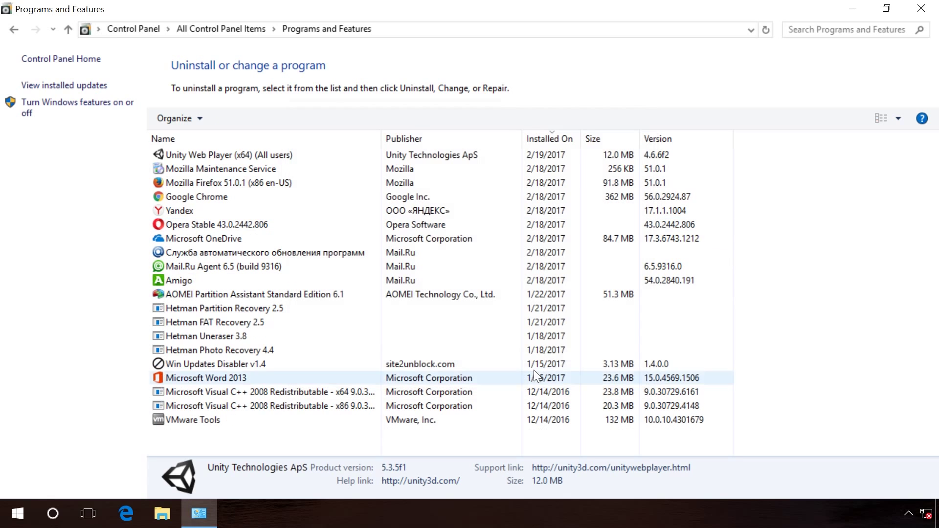
# Uninstall the Mail.Ru program "Служба автоматического обновления программ" and confirm its removal.
pyautogui.rightClick(205, 251)
pyautogui.click(228, 262)
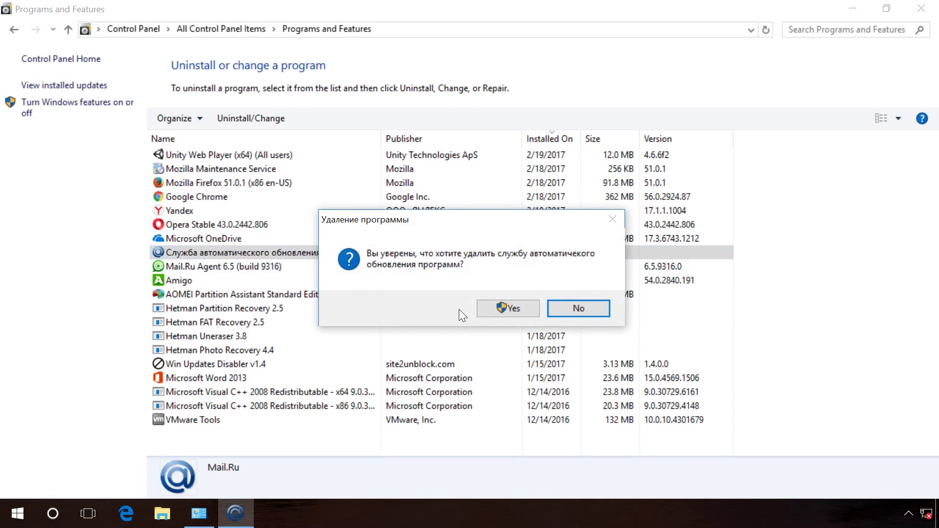
pyautogui.click(492, 310)
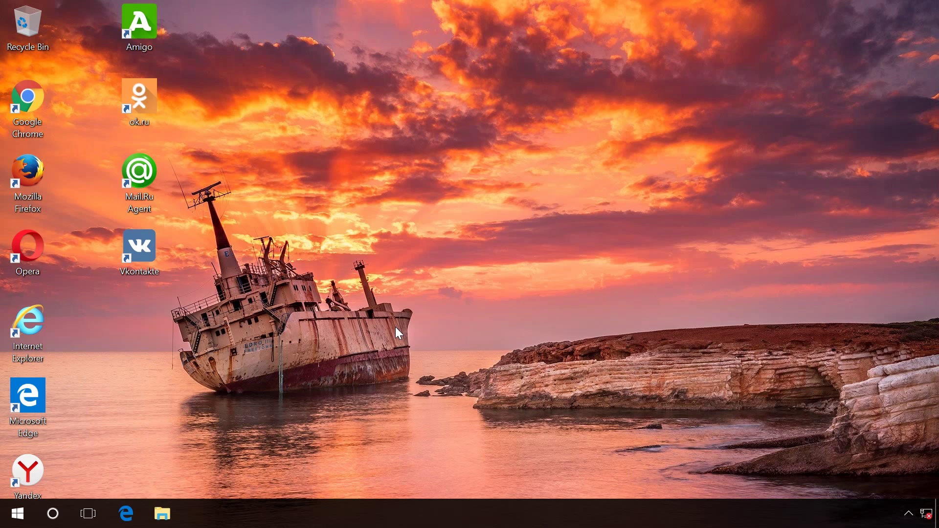
# Find the MailRuUpdater.exe process in Task Manager's detailed process list and open its file location.
pyautogui.hotkey('ctrl', 'shift', 'Escape')
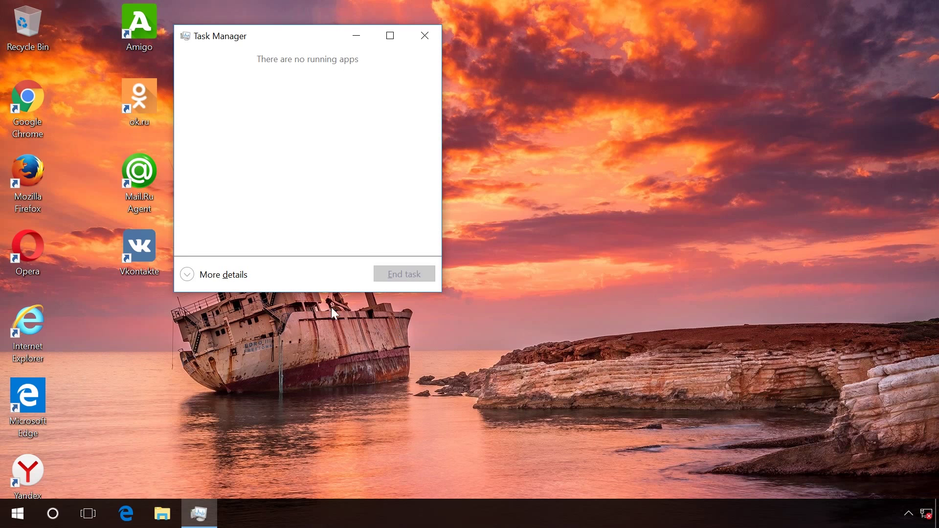
pyautogui.click(229, 275)
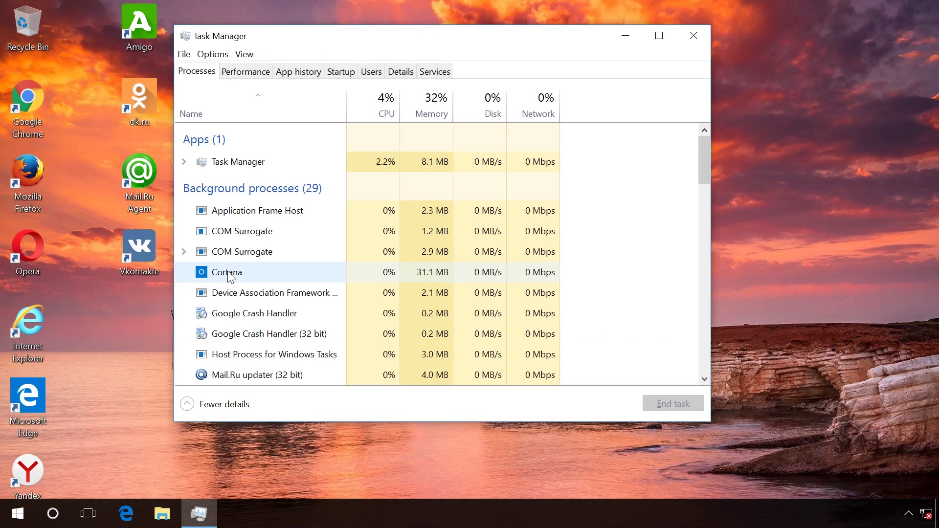
pyautogui.click(399, 74)
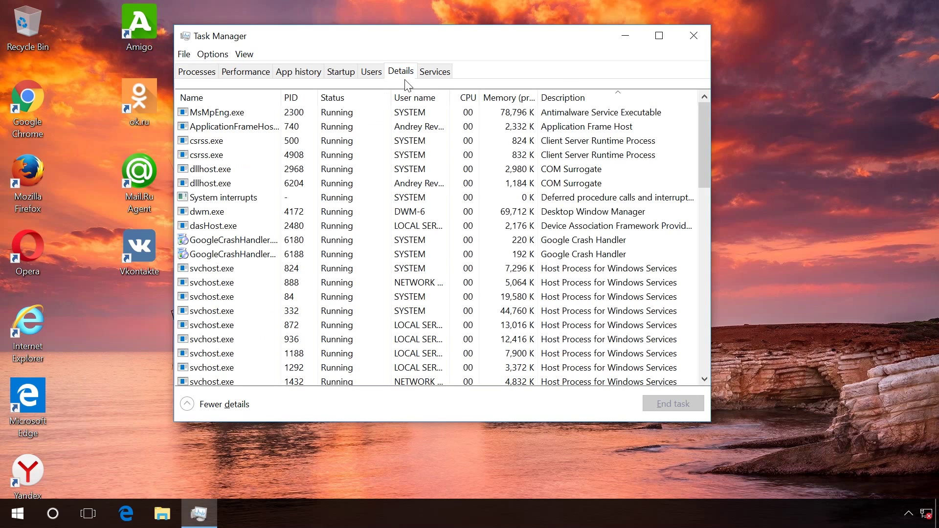
pyautogui.moveTo(703, 122); pyautogui.dragTo(701, 207)
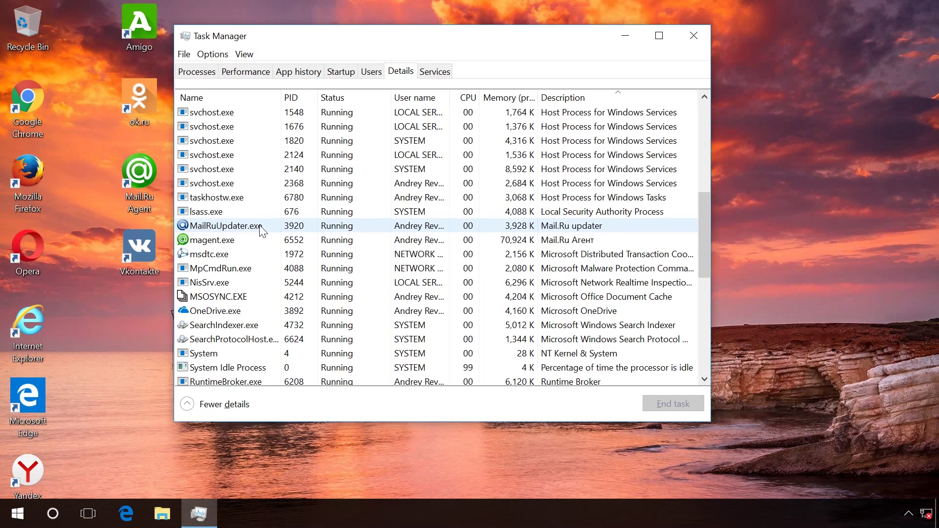
pyautogui.rightClick(216, 225)
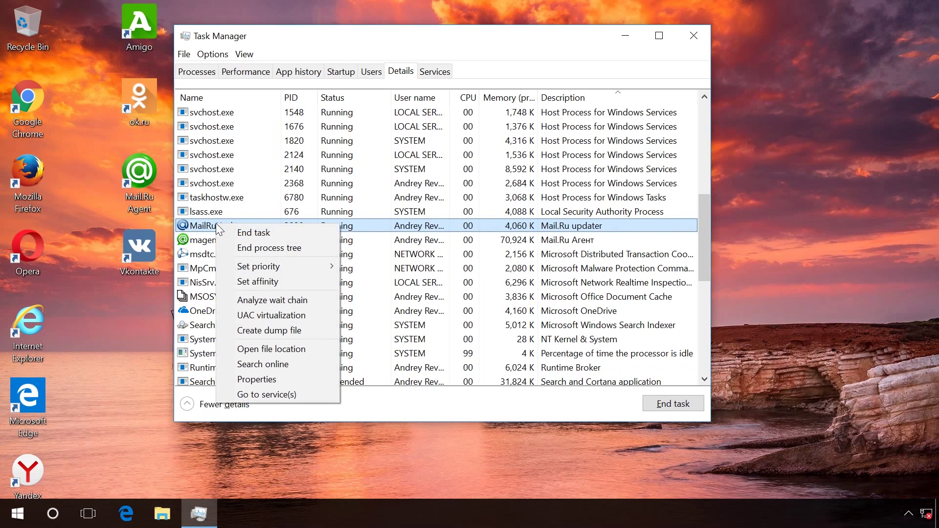
pyautogui.click(275, 345)
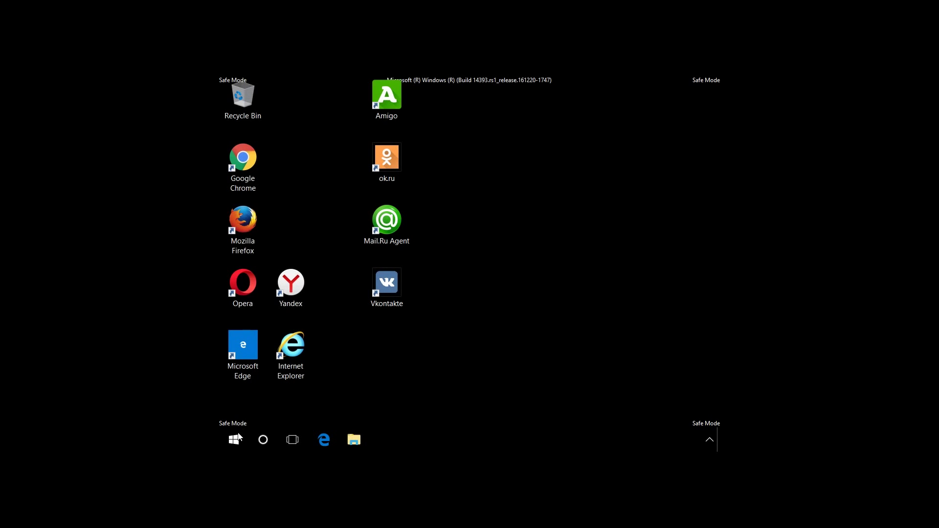
# Configure File Explorer Options to show hidden files, folders, and drives and stop hiding protected operating system files, then close Control Panel.
pyautogui.rightClick(233, 441)
pyautogui.click(277, 324)
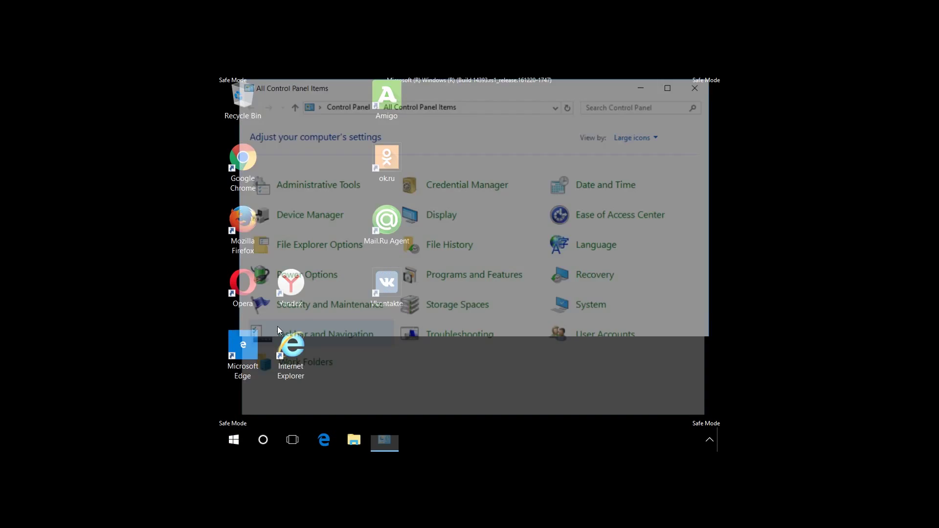
pyautogui.click(322, 245)
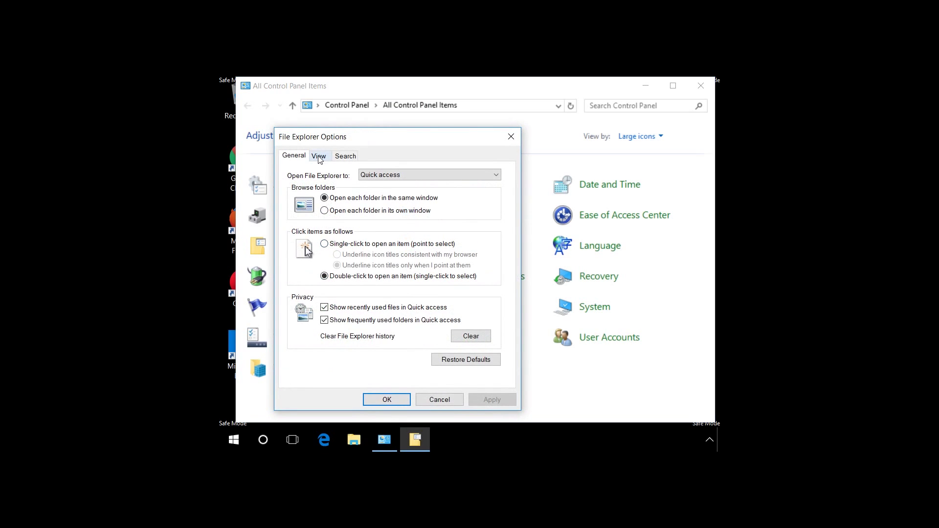
pyautogui.click(319, 156)
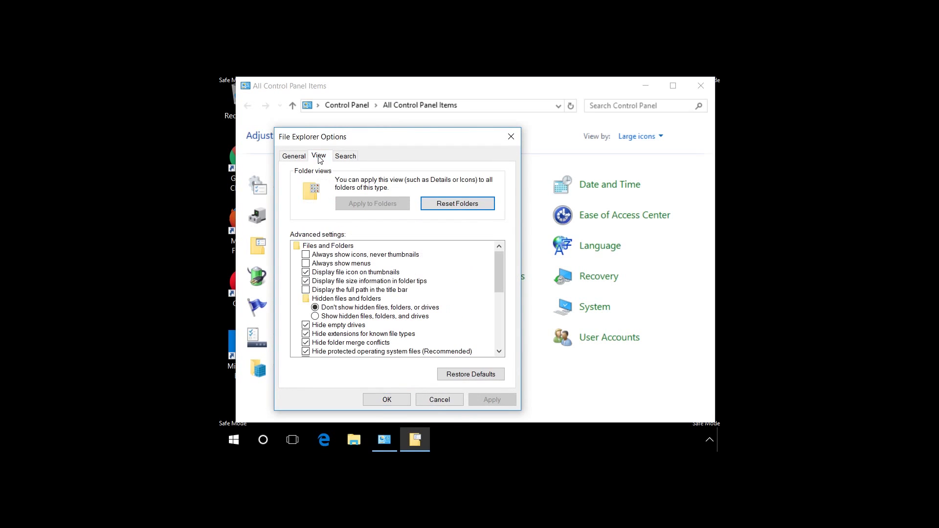
pyautogui.click(332, 317)
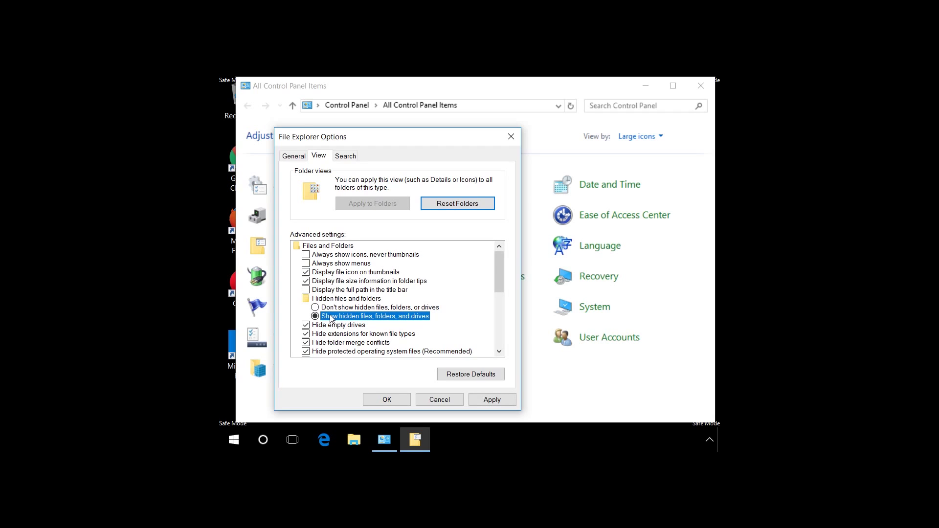
pyautogui.click(305, 352)
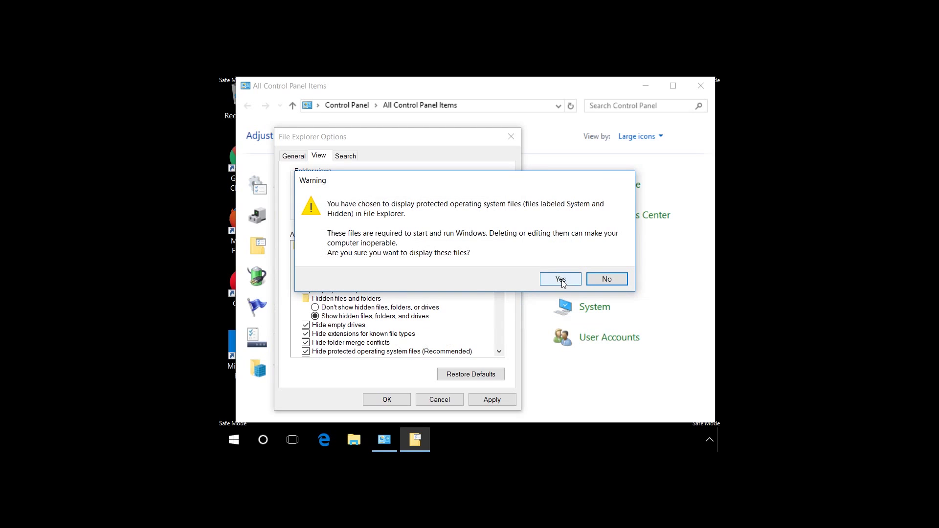
pyautogui.click(561, 280)
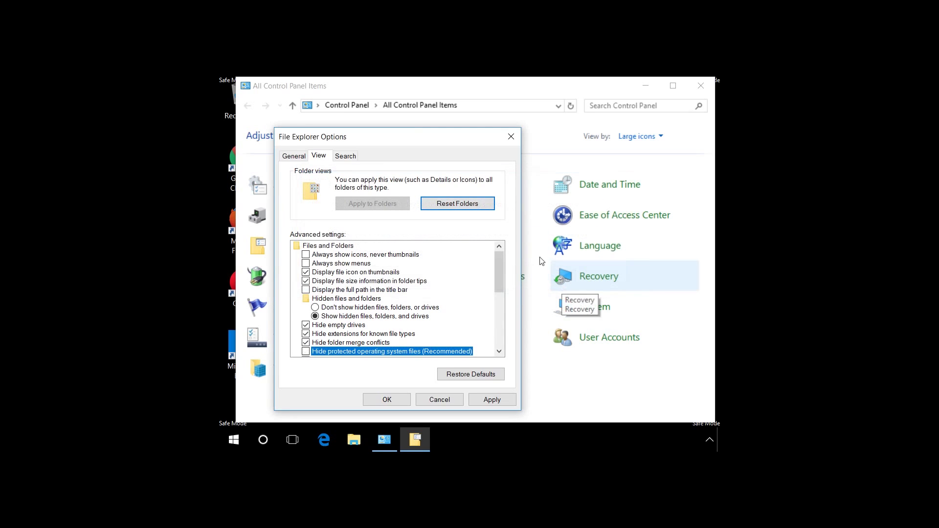
pyautogui.click(477, 401)
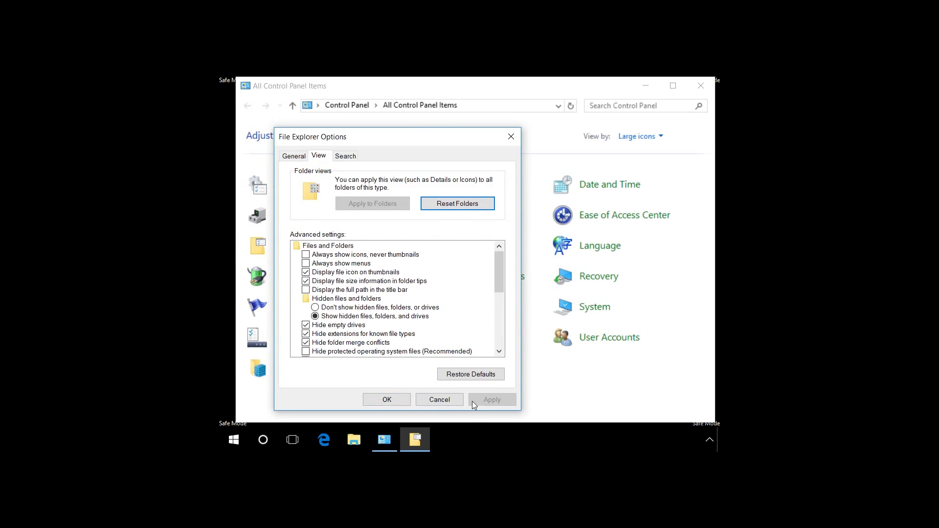
pyautogui.click(392, 399)
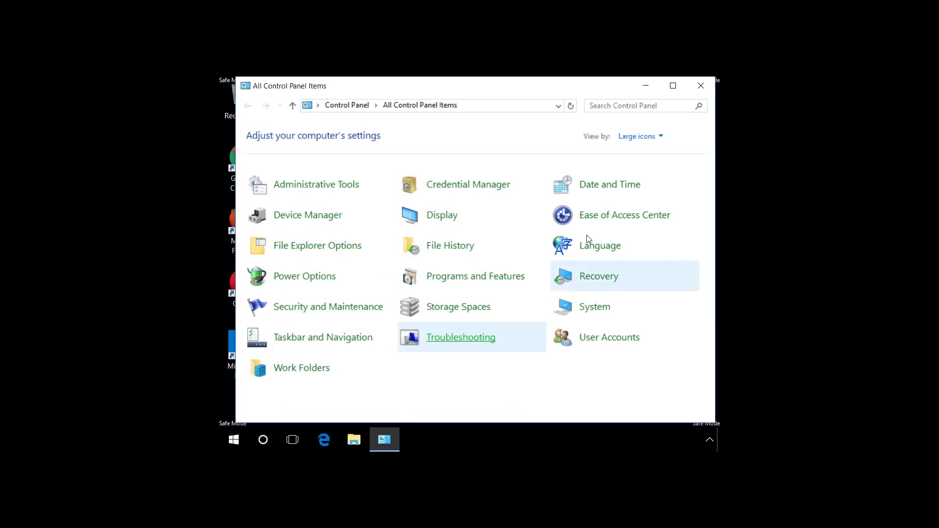
pyautogui.click(701, 84)
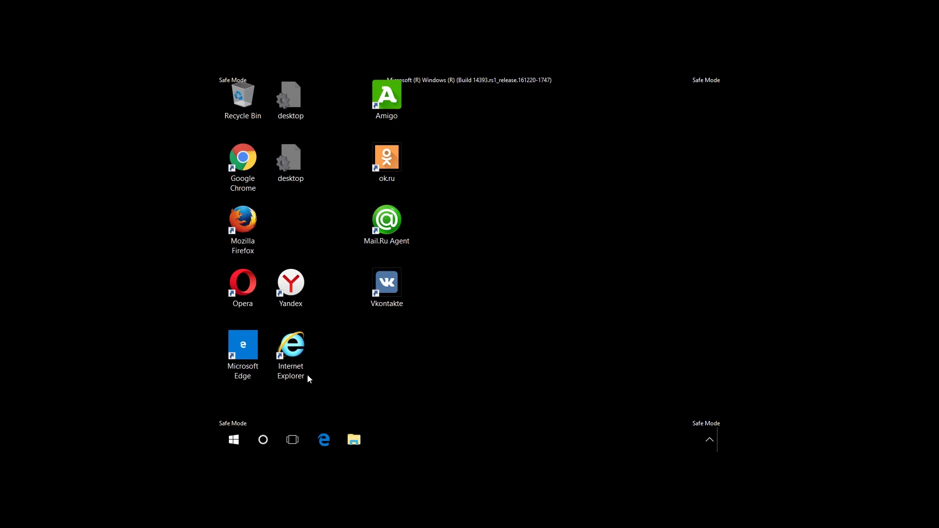
# Open the AppData\Local folder inside the current user's profile folder on Local Disk (C:).
pyautogui.click(354, 440)
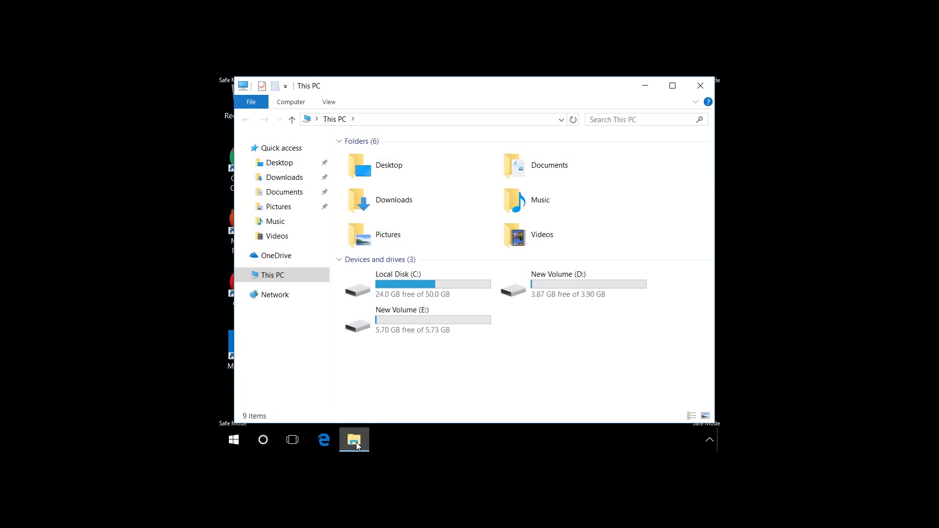
pyautogui.doubleClick(401, 287)
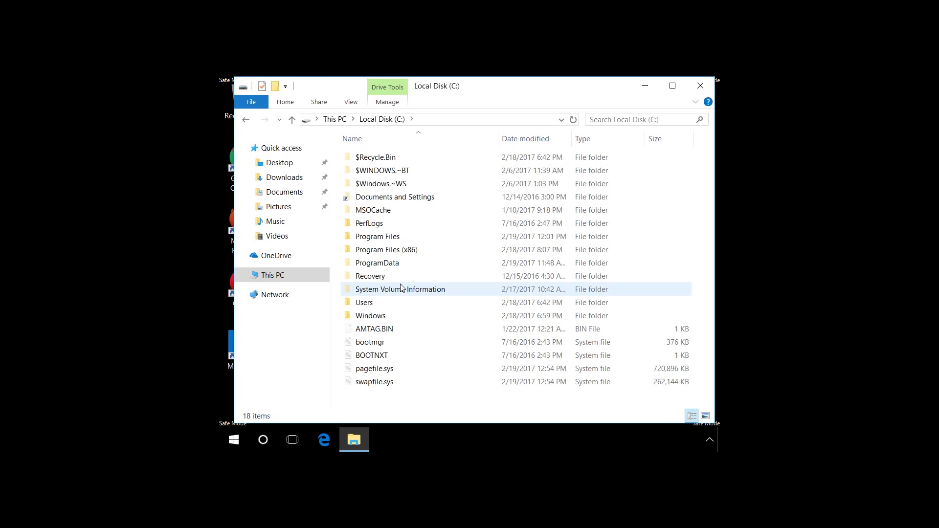
pyautogui.doubleClick(384, 302)
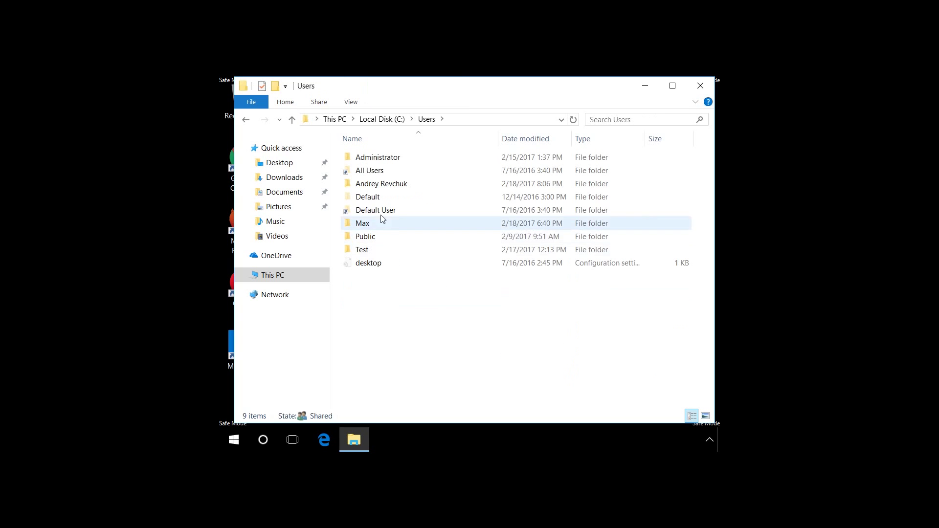
pyautogui.doubleClick(385, 188)
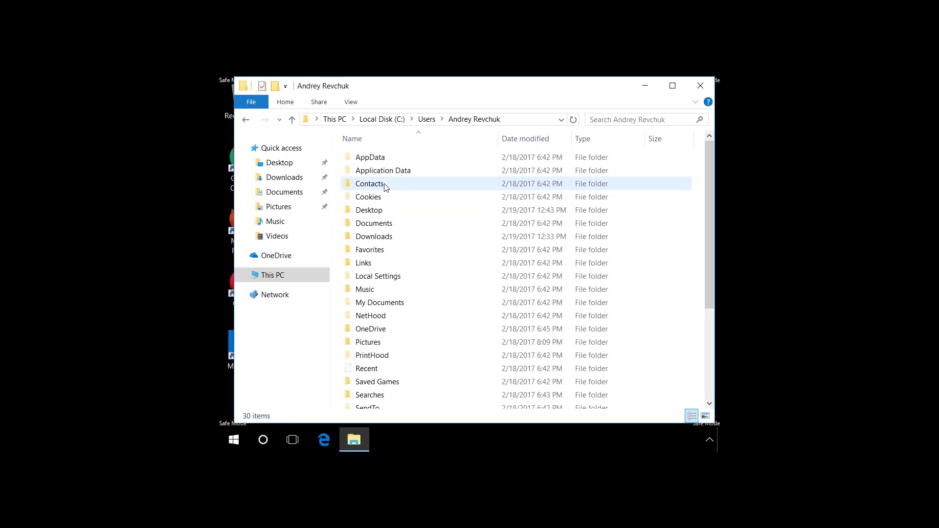
pyautogui.doubleClick(376, 158)
pyautogui.doubleClick(375, 161)
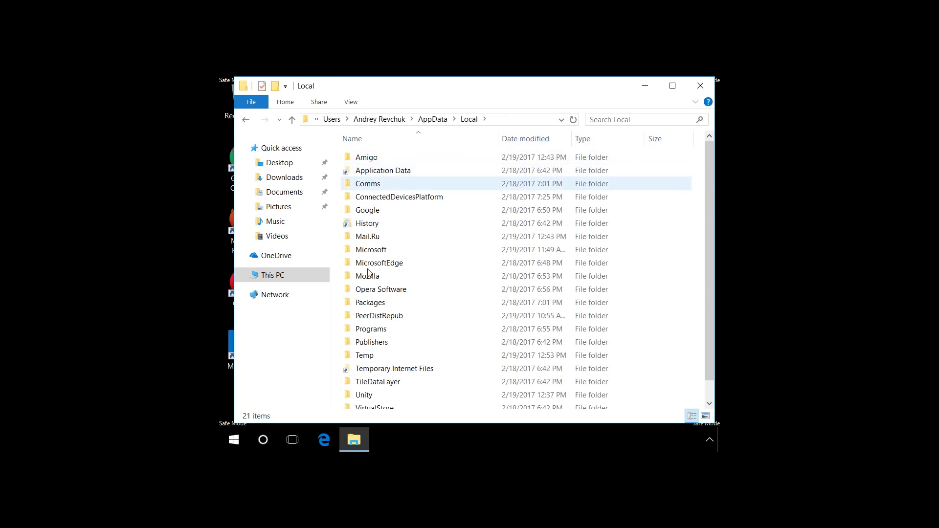
# Permanently delete the Mail.Ru folder from AppData\Local and close the File Explorer window.
pyautogui.click(372, 237)
pyautogui.hotkey('shift', 'Delete')
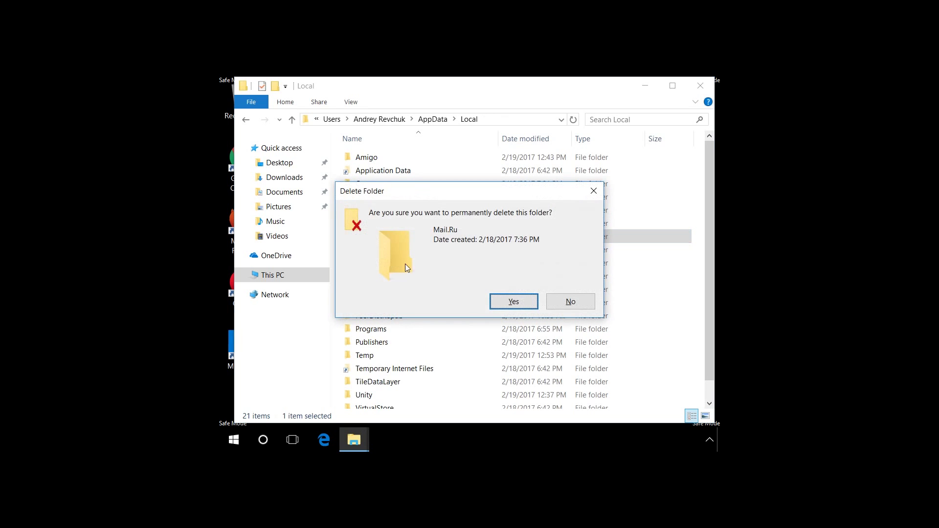
pyautogui.click(512, 302)
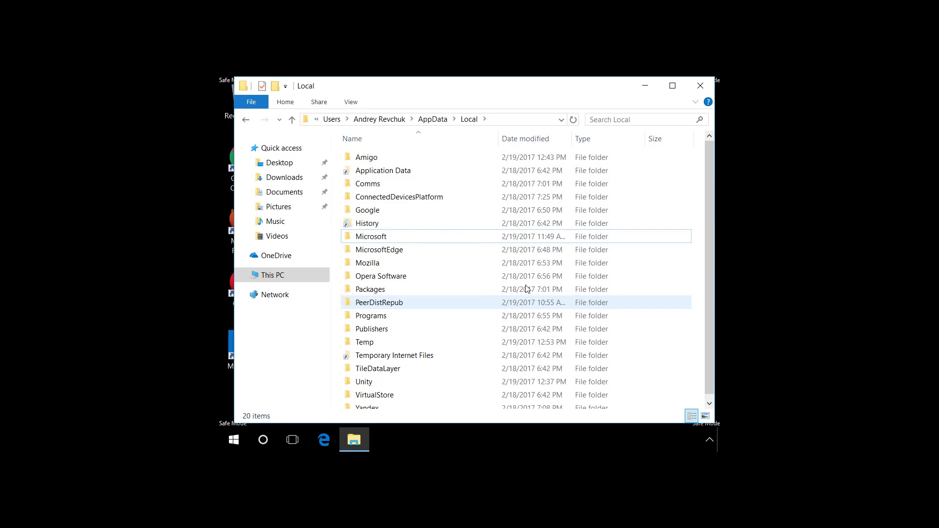
pyautogui.click(700, 86)
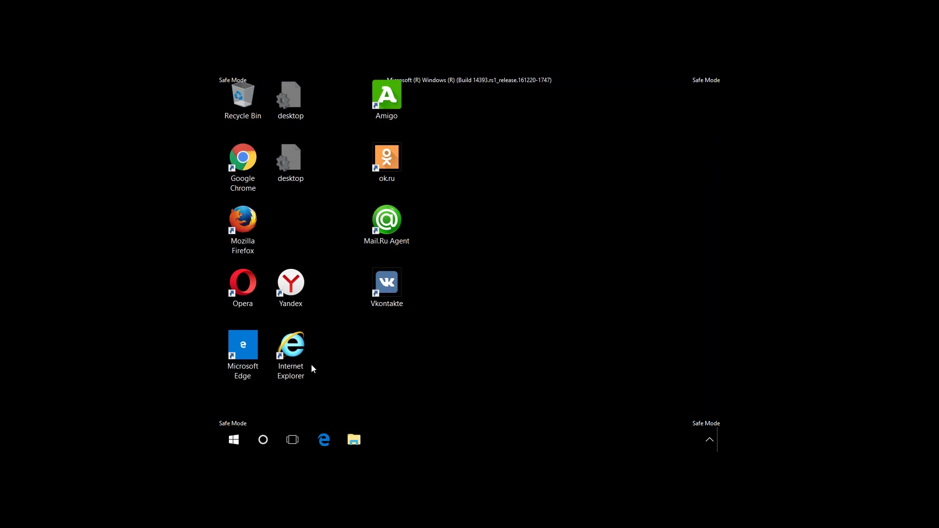
# Disable the Mail.Ru updater startup entry in Task Manager.
pyautogui.hotkey('ctrl', 'shift', 'Escape')
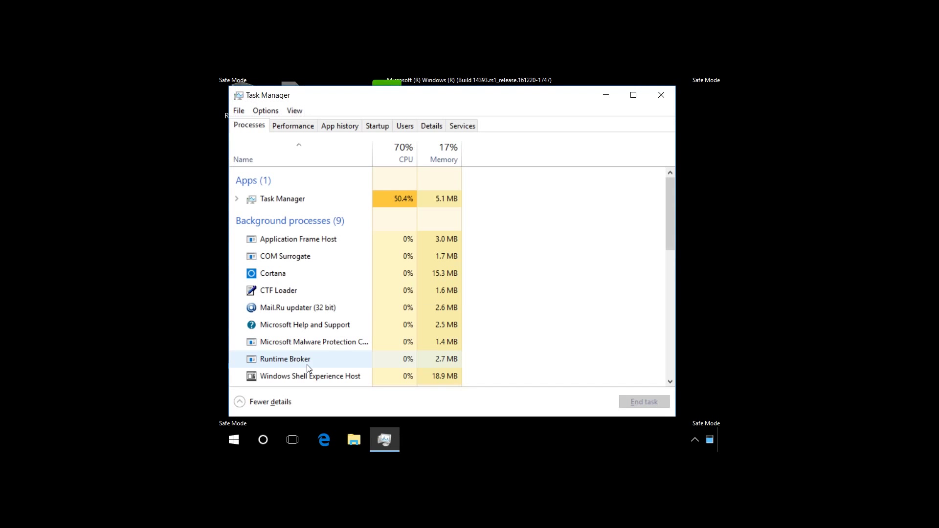
pyautogui.click(386, 128)
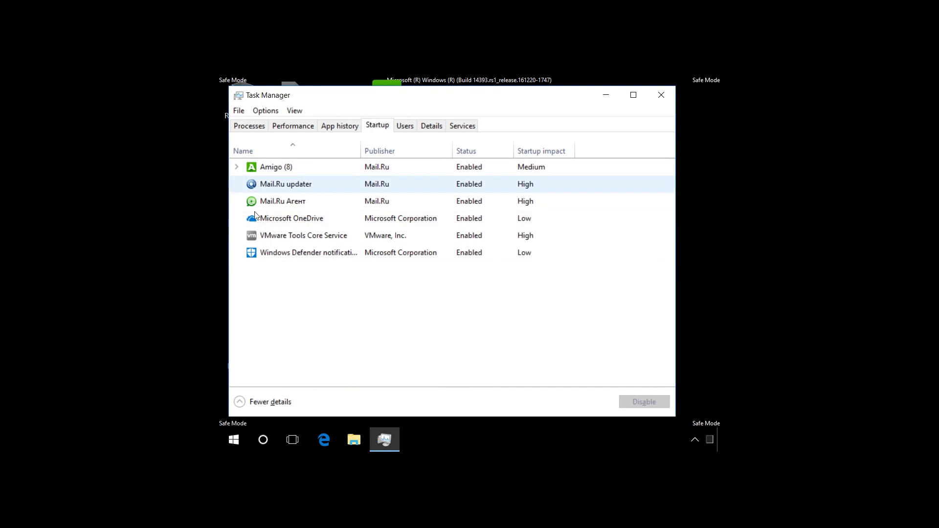
pyautogui.click(283, 186)
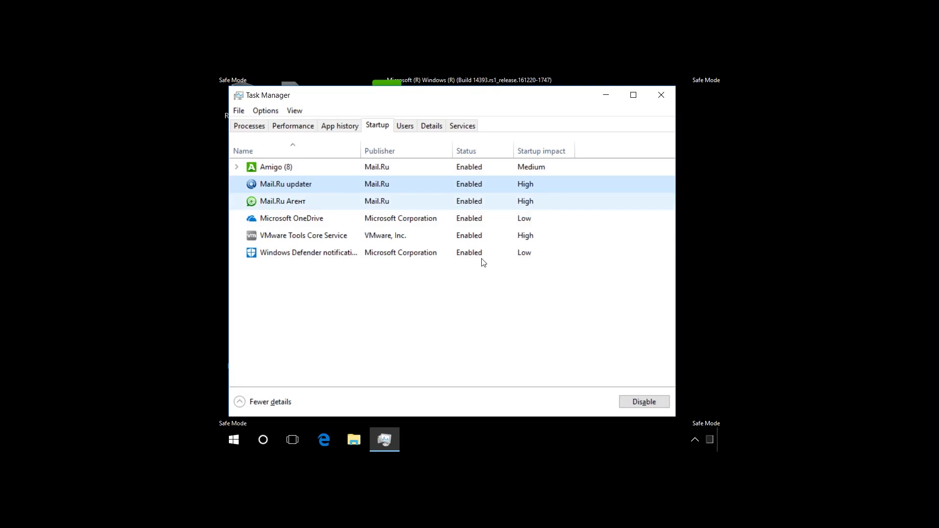
pyautogui.click(638, 400)
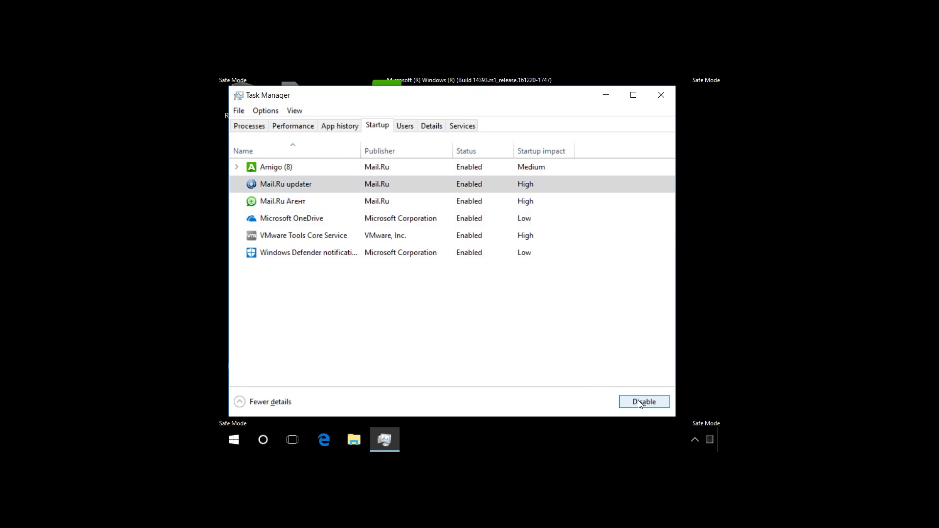
# Open the file location of the Mail.Ru updater startup entry, permanently delete the MailRuUpdater application, and close the folder window.
pyautogui.rightClick(296, 183)
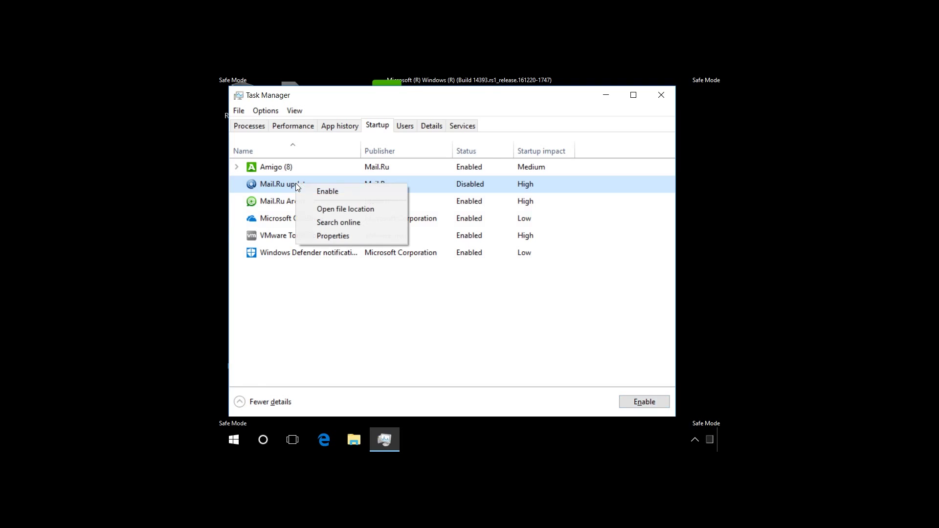
pyautogui.click(332, 210)
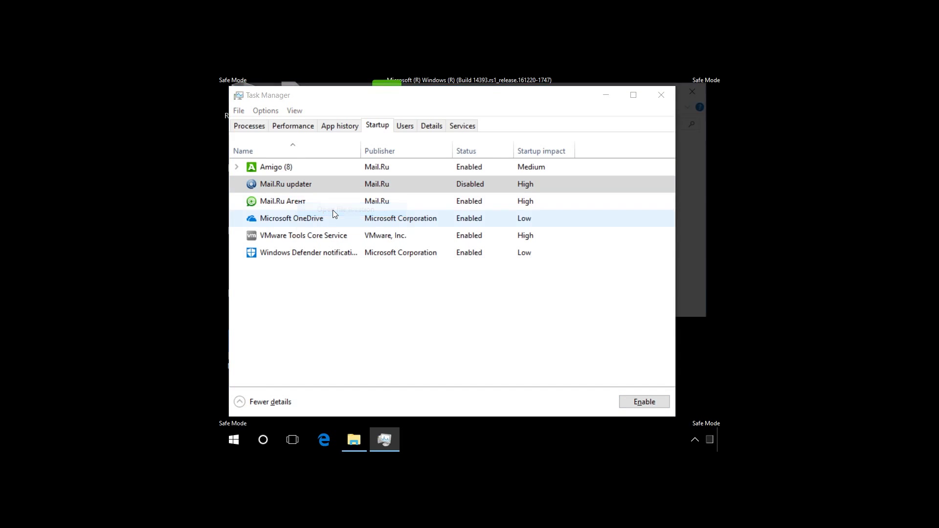
pyautogui.click(613, 100)
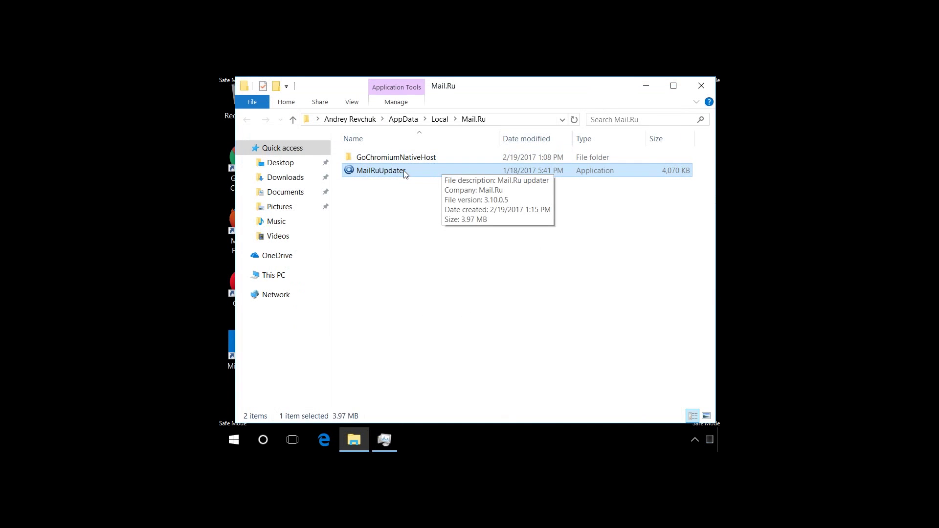
pyautogui.hotkey('shift', 'Delete')
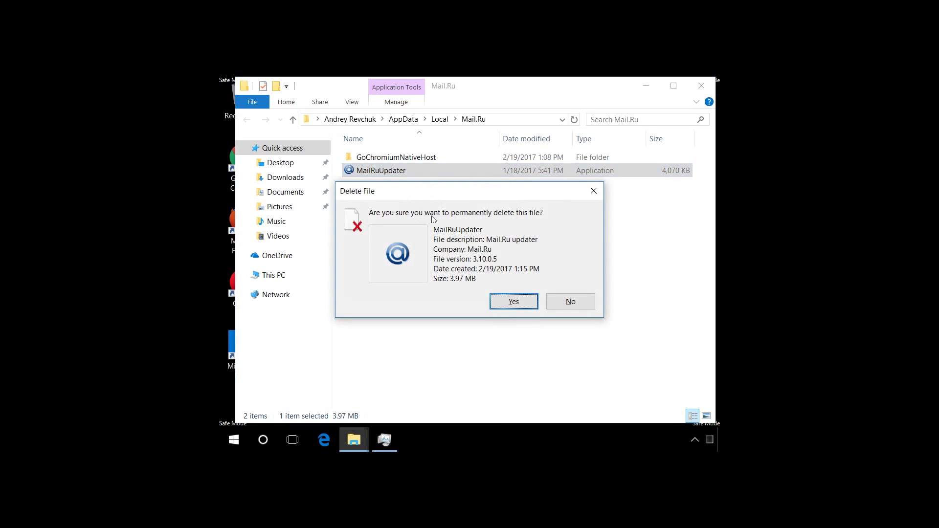
pyautogui.click(510, 299)
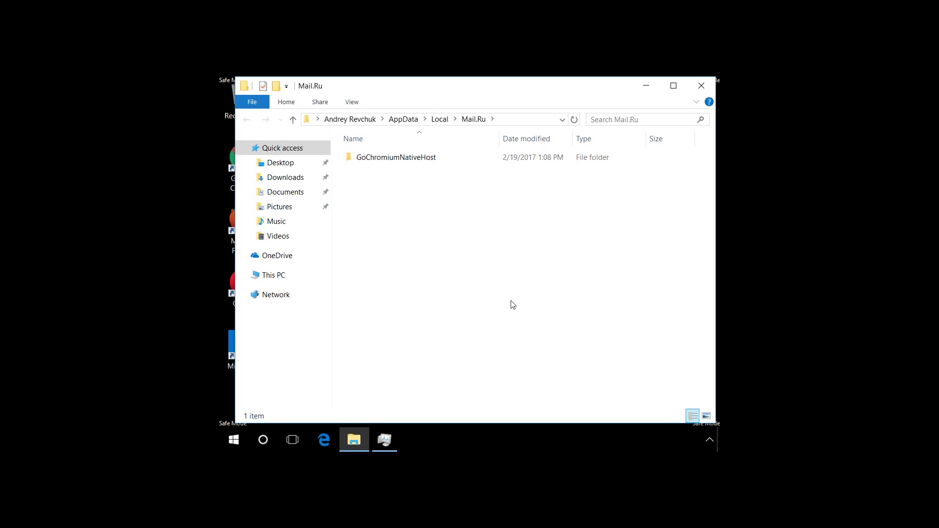
pyautogui.click(701, 86)
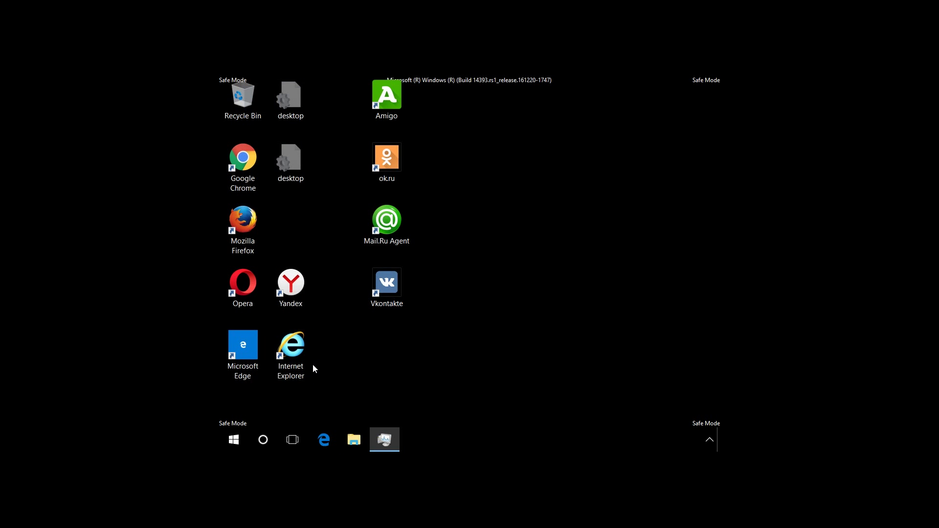
# Launch Registry Editor with the regedit command and expand HKEY_CURRENT_USER\SOFTWARE.
pyautogui.press('super+r')
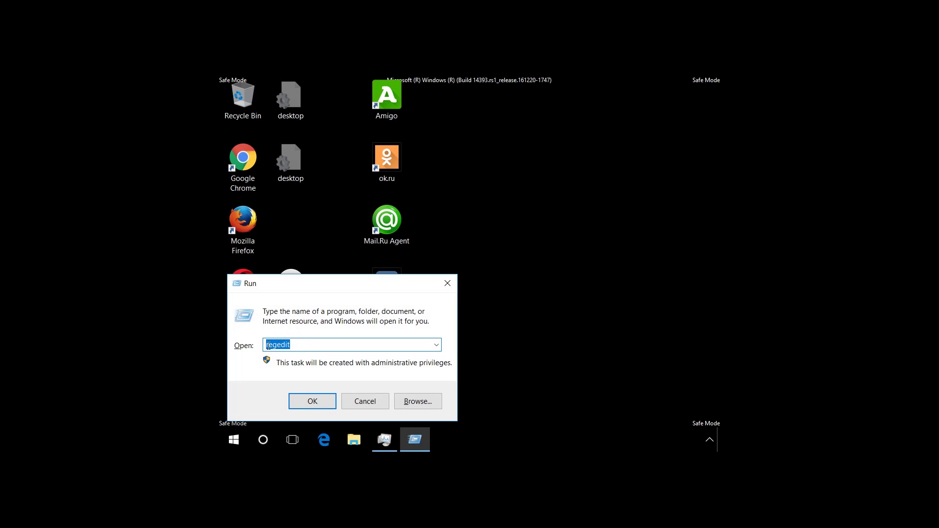
pyautogui.click(308, 401)
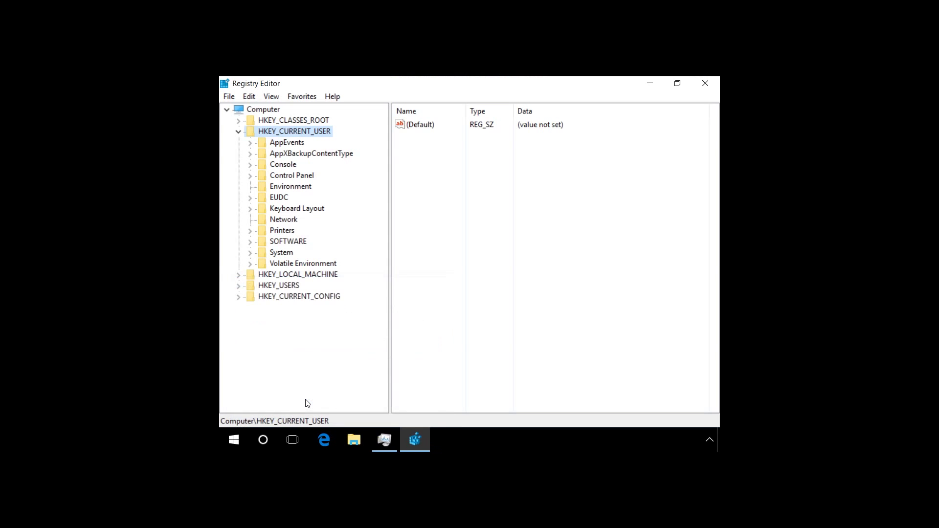
pyautogui.click(239, 131)
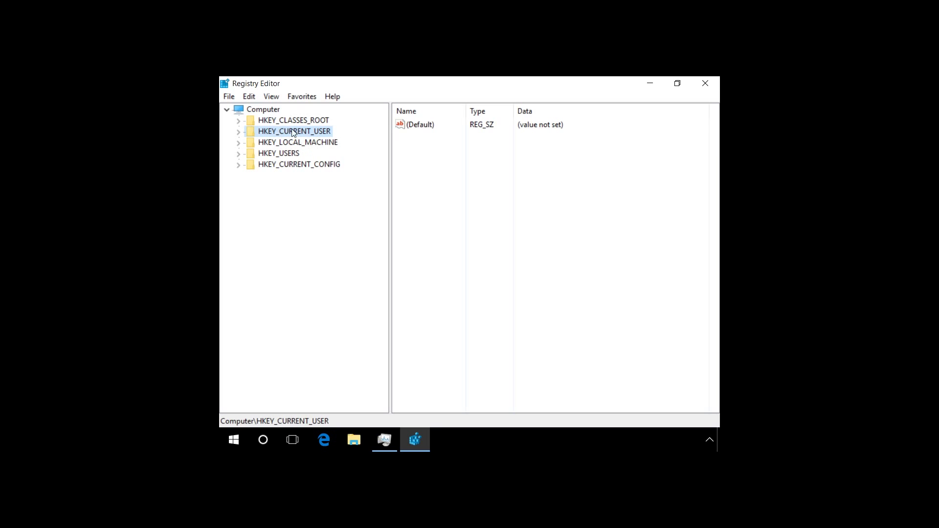
pyautogui.click(239, 132)
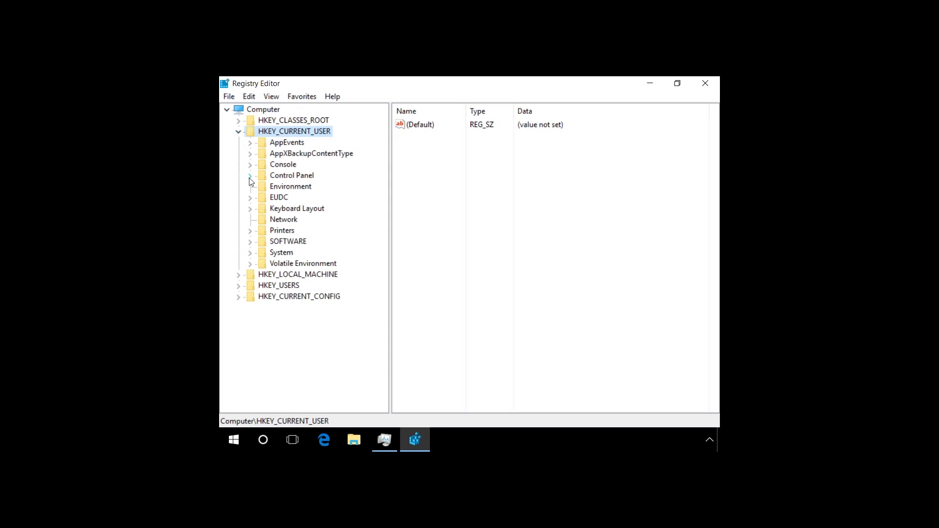
pyautogui.click(250, 242)
# Open the Microsoft\Windows\CurrentVersion\Run key under HKEY_CURRENT_USER\SOFTWARE.
pyautogui.moveTo(382, 222); pyautogui.dragTo(381, 246)
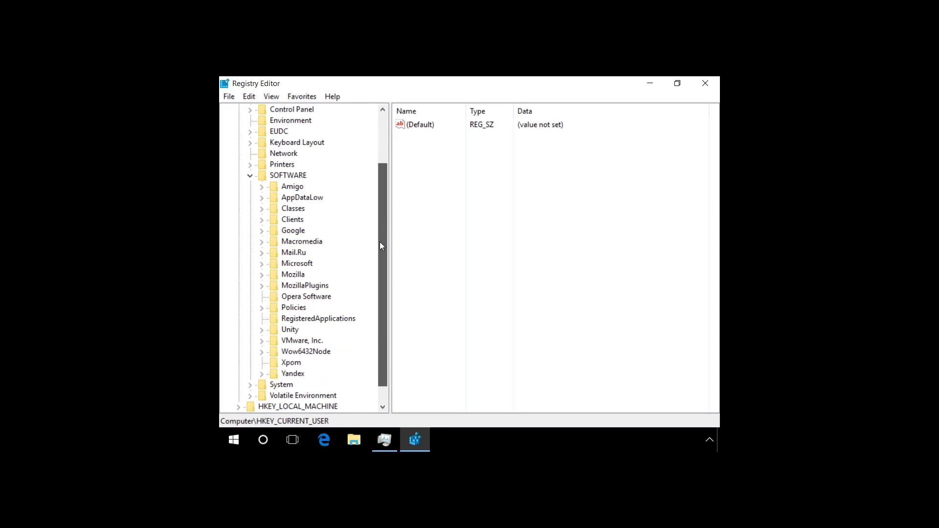
pyautogui.click(299, 264)
pyautogui.click(263, 265)
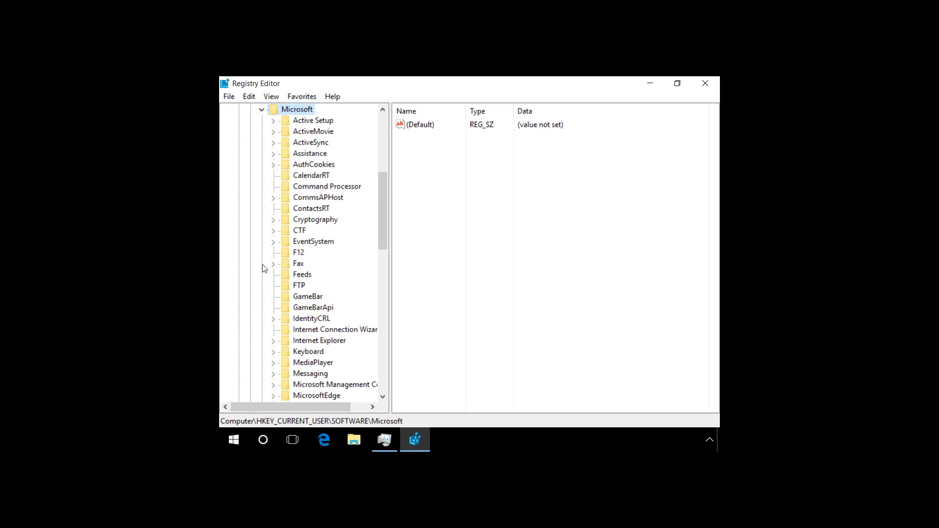
pyautogui.moveTo(383, 218); pyautogui.dragTo(337, 328)
pyautogui.click(301, 318)
pyautogui.click(273, 319)
pyautogui.click(317, 332)
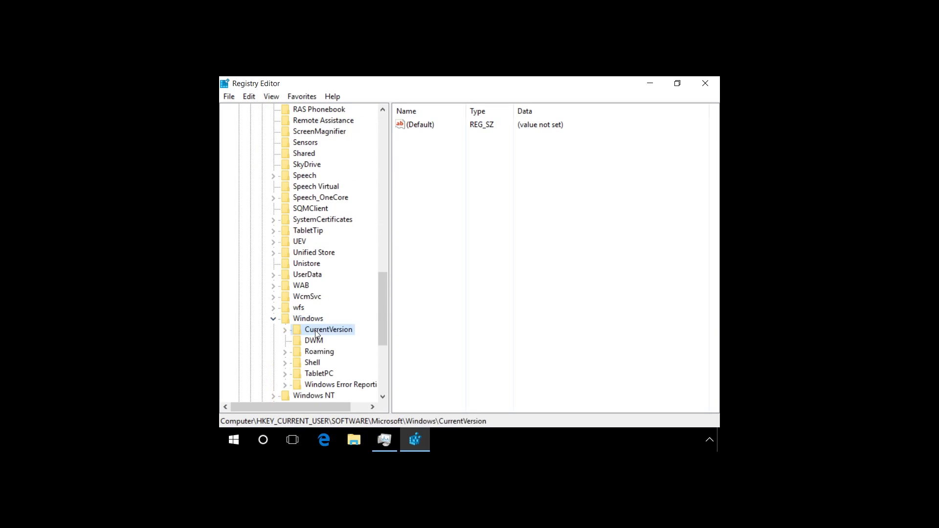
pyautogui.click(284, 330)
pyautogui.moveTo(383, 279); pyautogui.dragTo(375, 313)
pyautogui.click(323, 308)
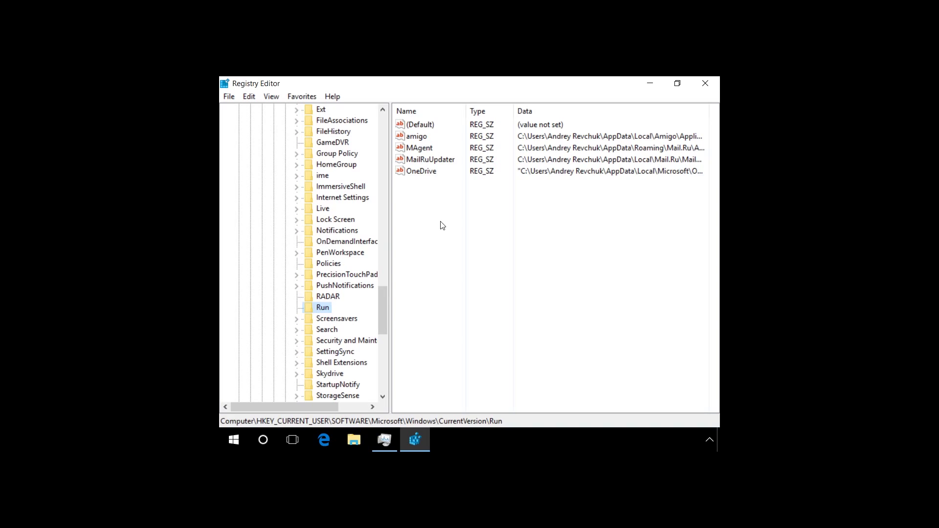
# Delete the amigo value from the Run key and confirm its removal.
pyautogui.rightClick(418, 138)
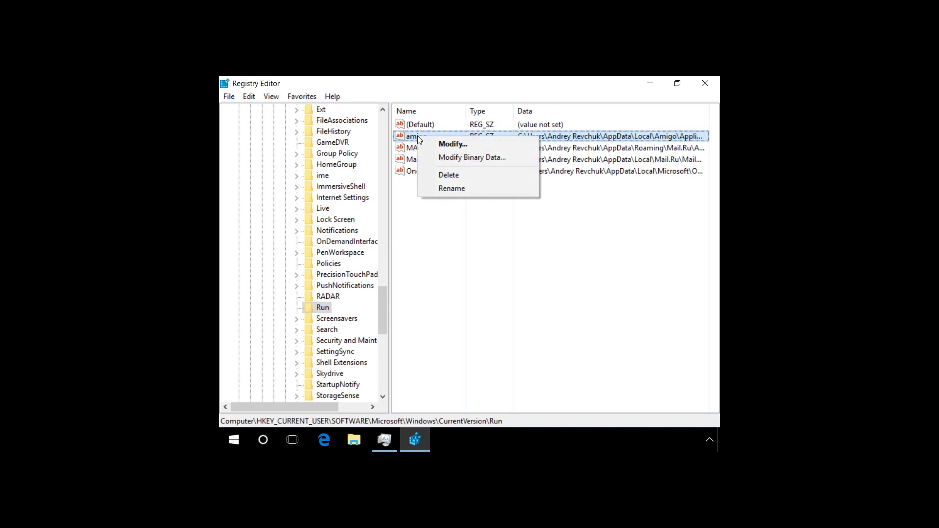
pyautogui.click(442, 177)
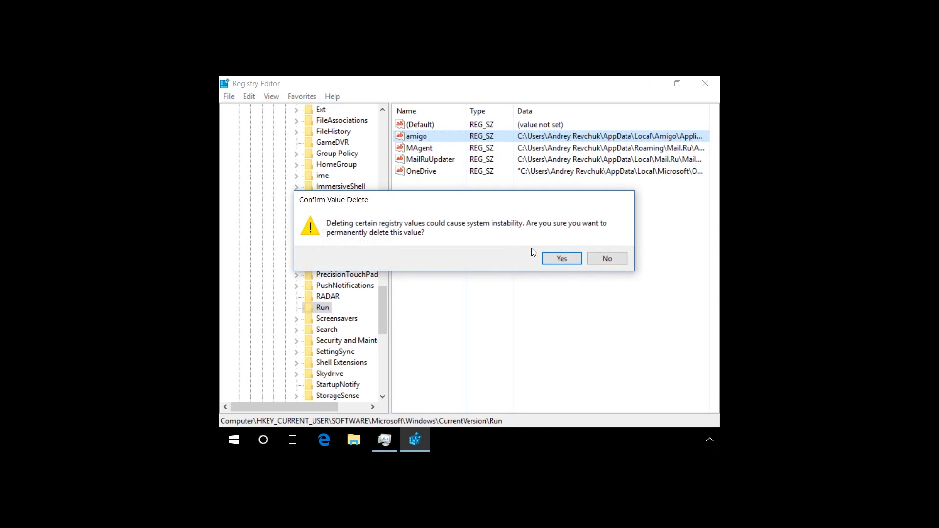
pyautogui.click(546, 260)
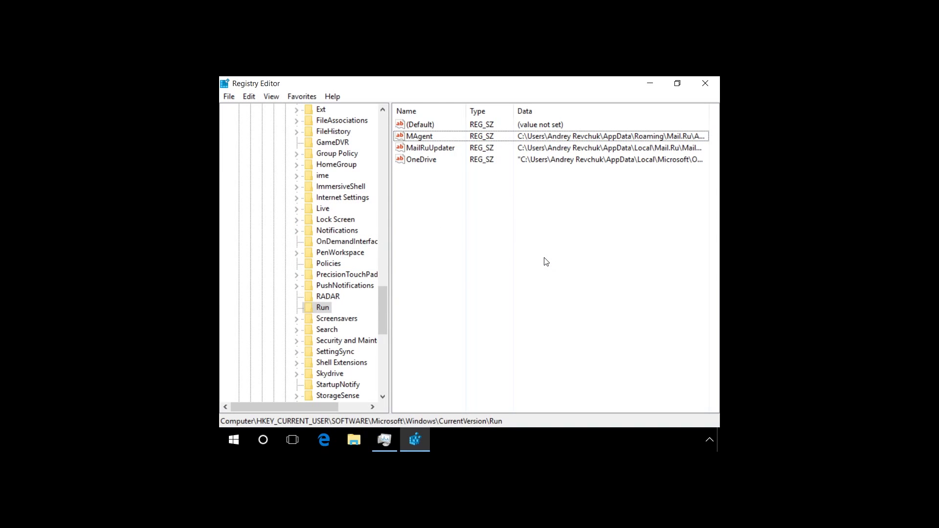
# Search the whole registry from the Computer root for "mail.ru" in keys, values, and data.
pyautogui.moveTo(384, 294); pyautogui.dragTo(382, 122)
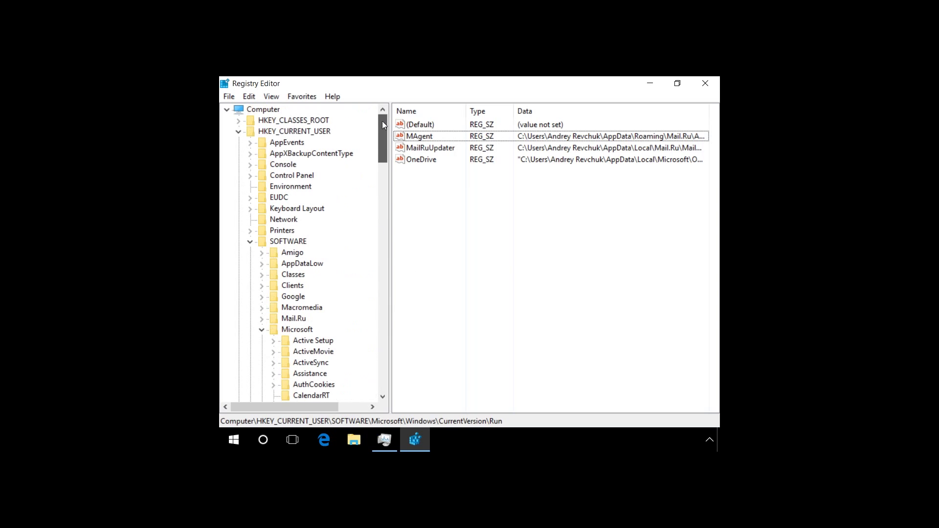
pyautogui.click(264, 111)
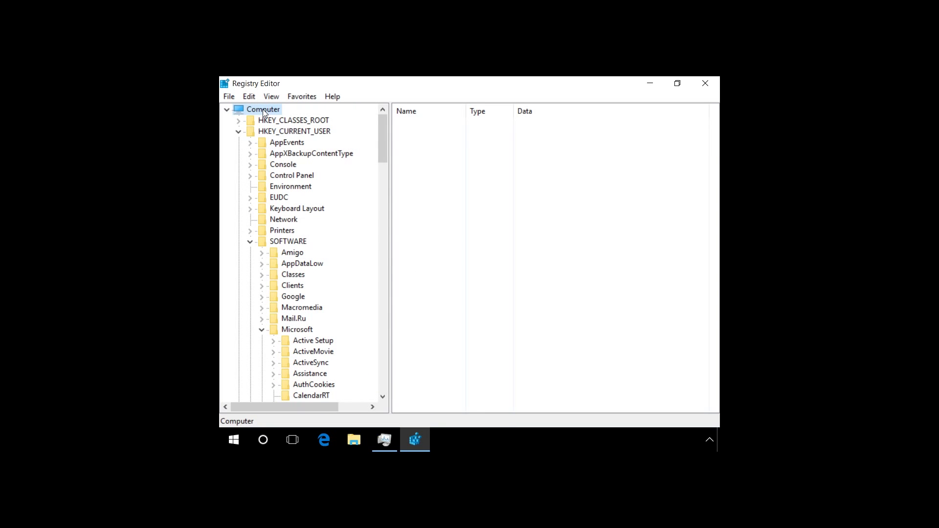
pyautogui.click(249, 97)
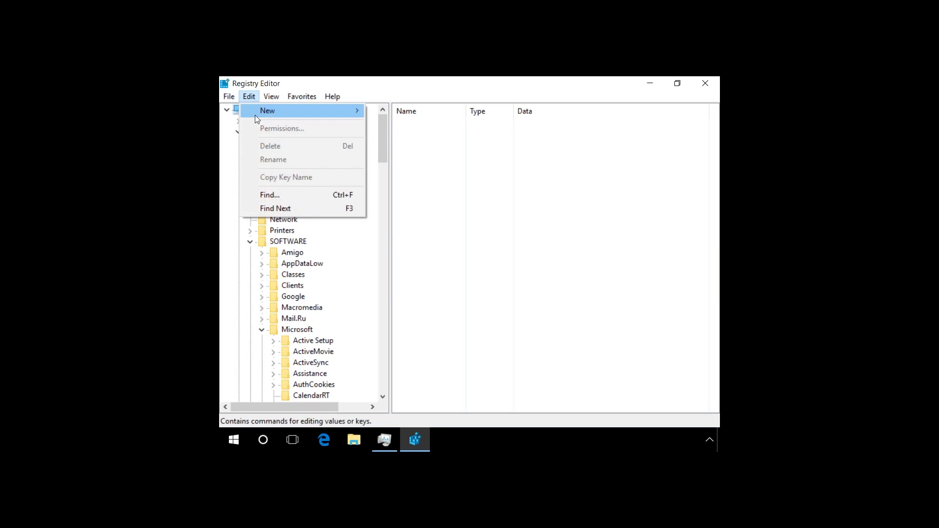
pyautogui.click(272, 196)
pyautogui.write('mail.ru')
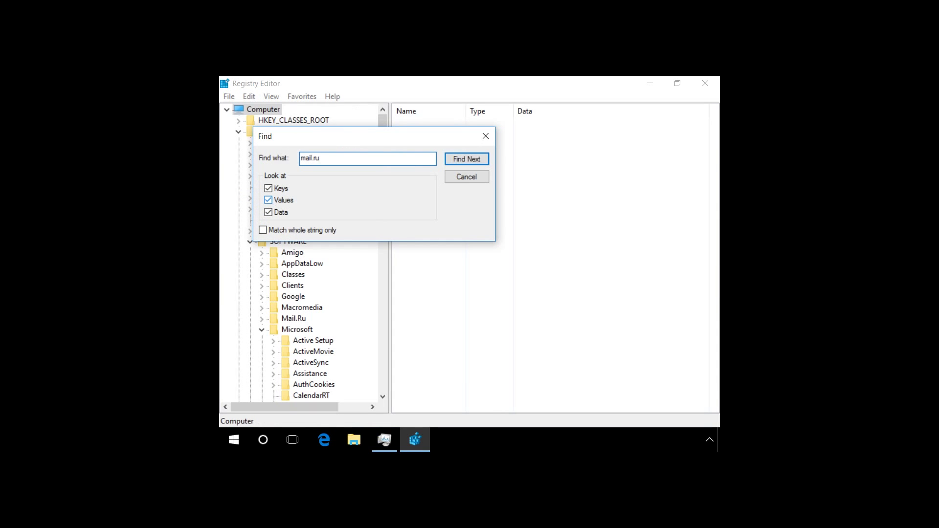
pyautogui.click(471, 159)
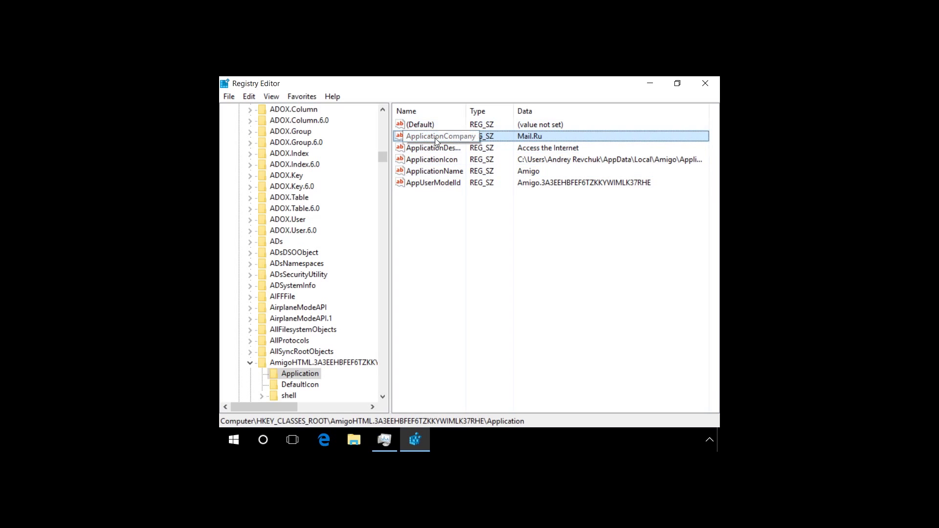
# Delete all values in the AmigoHTML Application key, confirm the removal, and find the next registry match.
pyautogui.click(432, 183)
pyautogui.hotkey('ctrl', 'a')
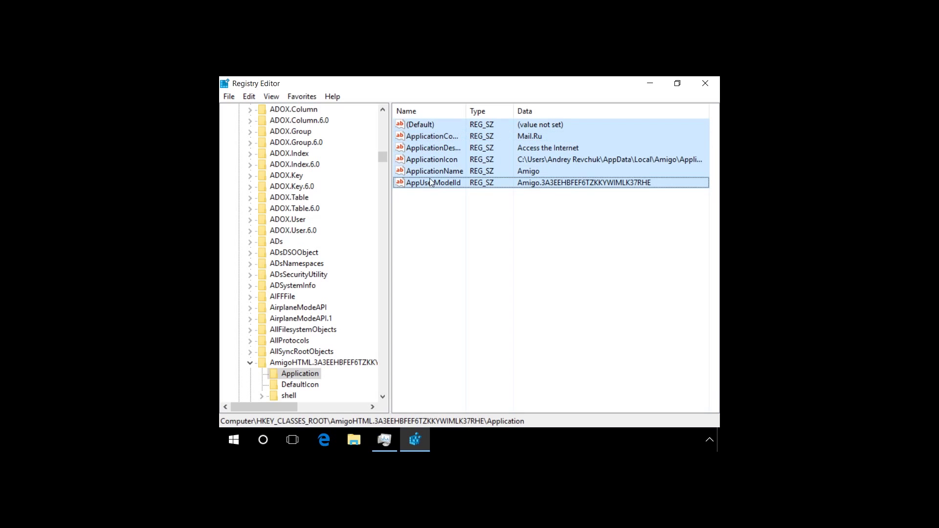
pyautogui.rightClick(437, 133)
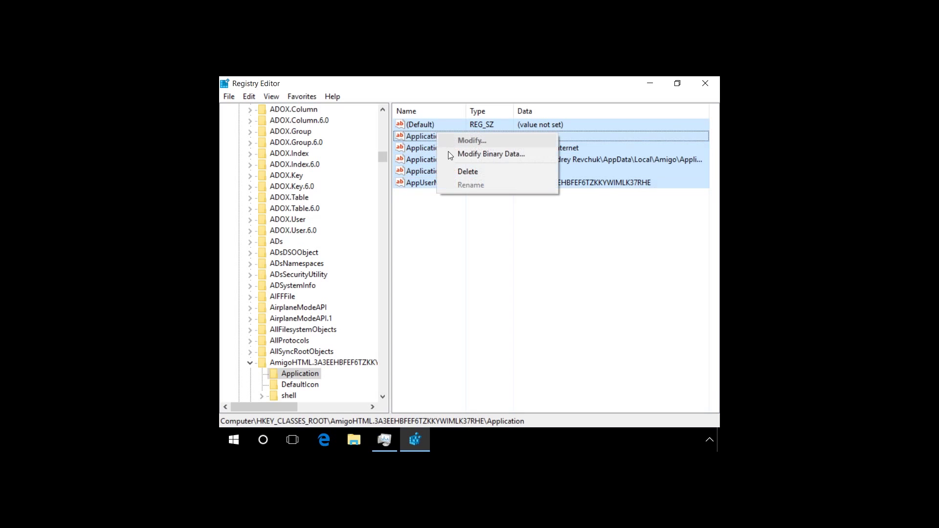
pyautogui.click(461, 172)
pyautogui.click(556, 258)
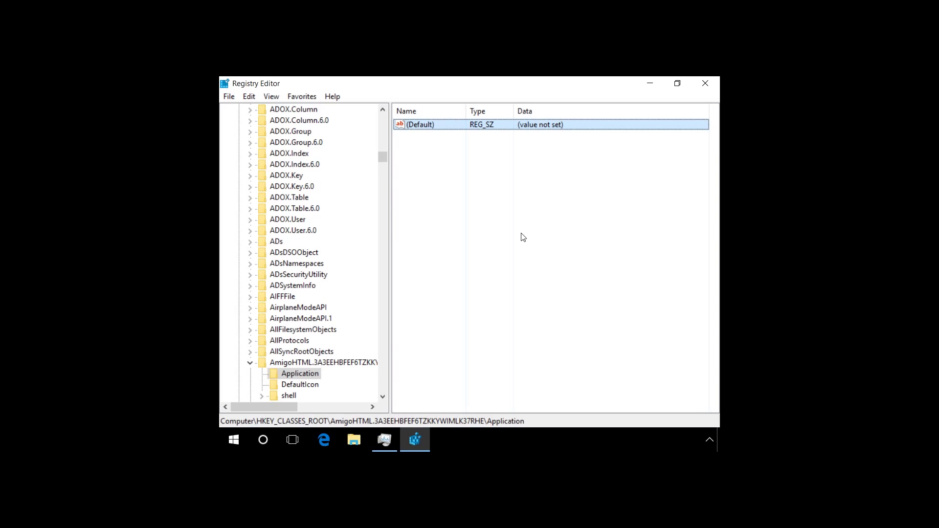
pyautogui.press('F3')
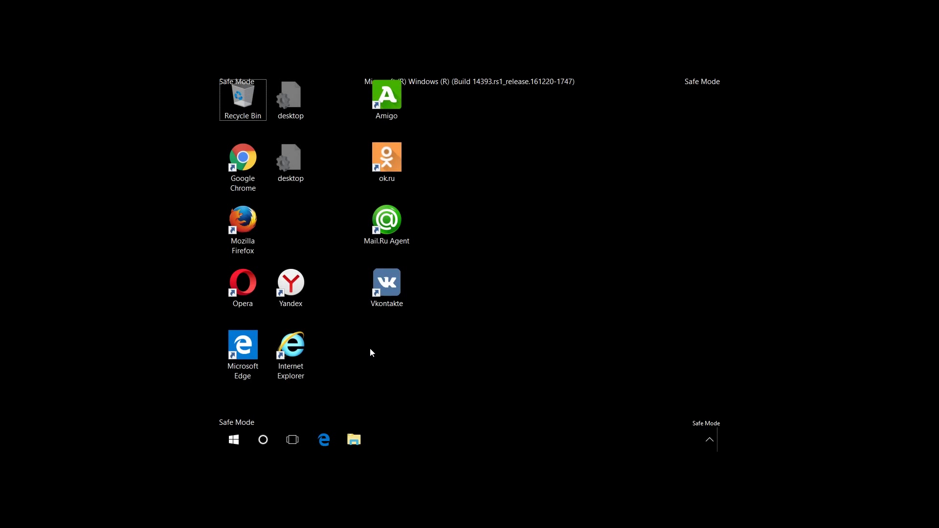
# Open System Configuration with the msconfig command and hide all Microsoft services in the services list.
pyautogui.press('super+r')
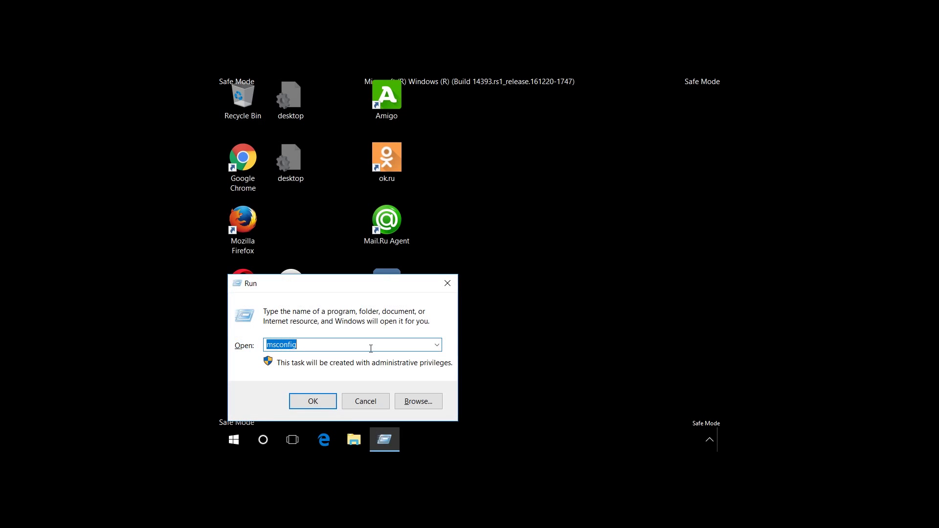
pyautogui.click(319, 402)
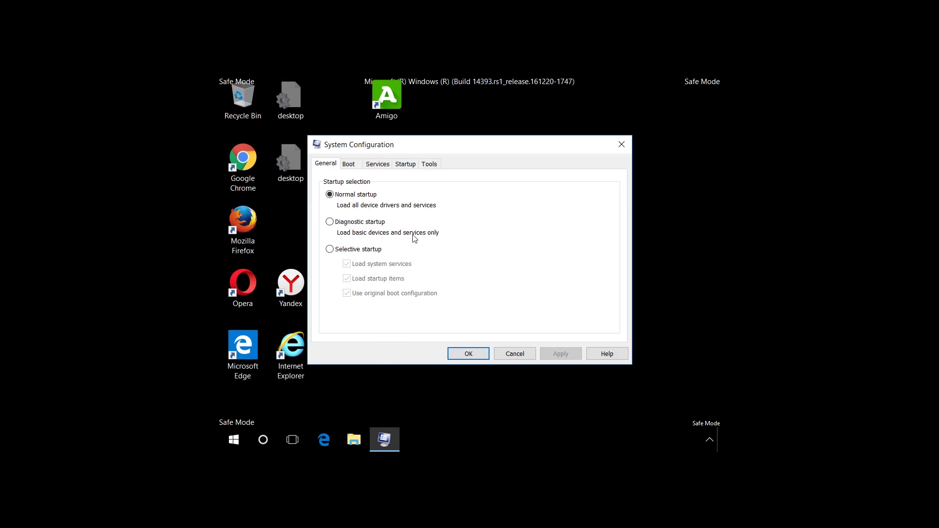
pyautogui.click(378, 166)
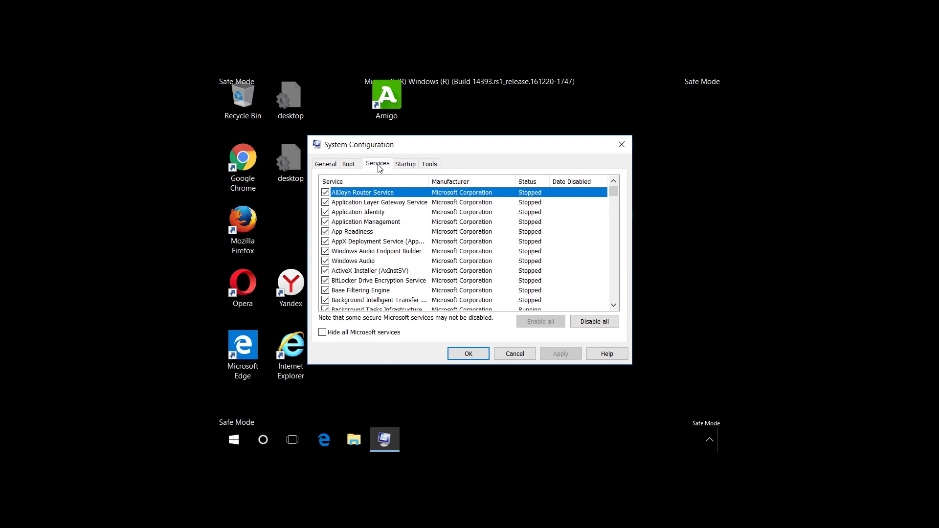
pyautogui.click(323, 334)
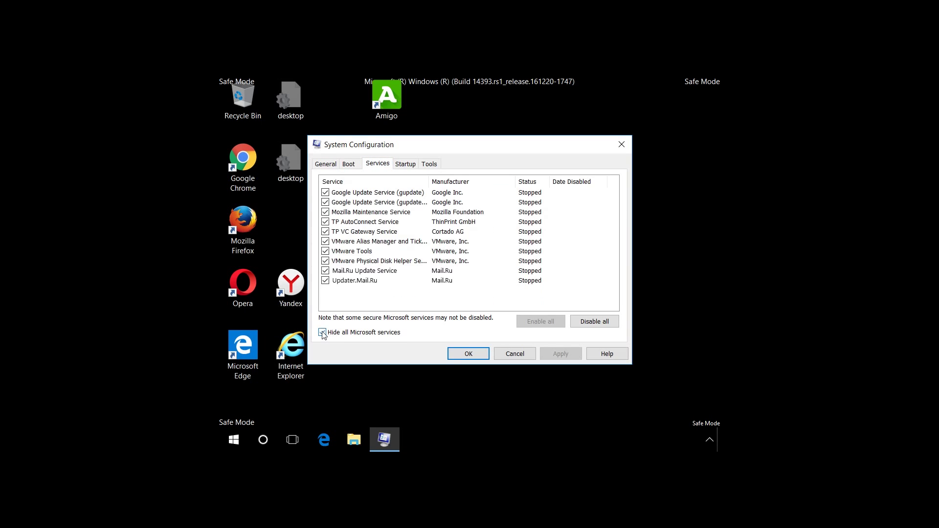
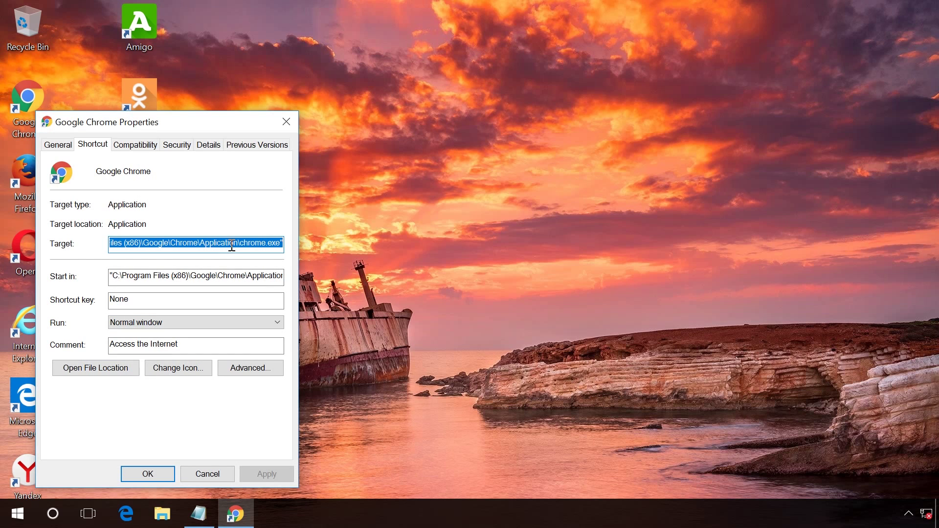
# Examine the full Target path in the Google Chrome shortcut's properties from start to end.
pyautogui.moveTo(217, 121); pyautogui.dragTo(398, 101)
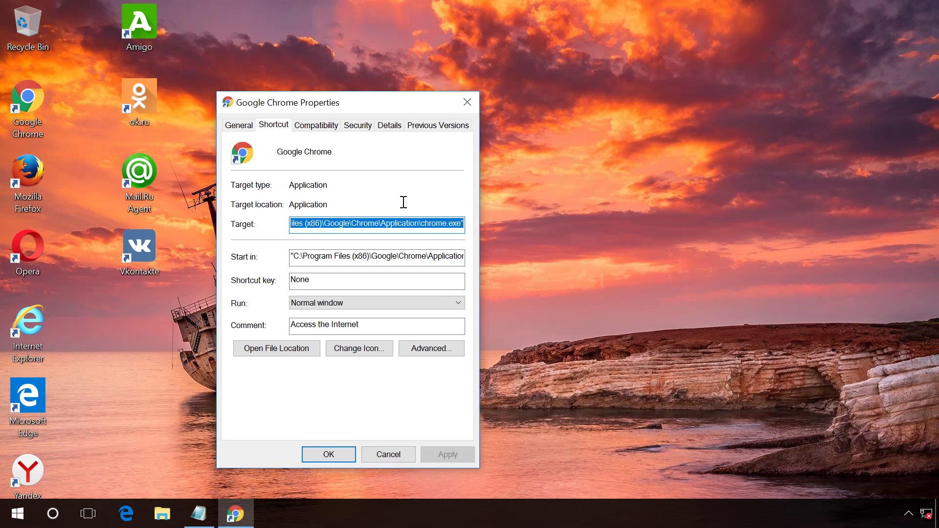
pyautogui.click(404, 223)
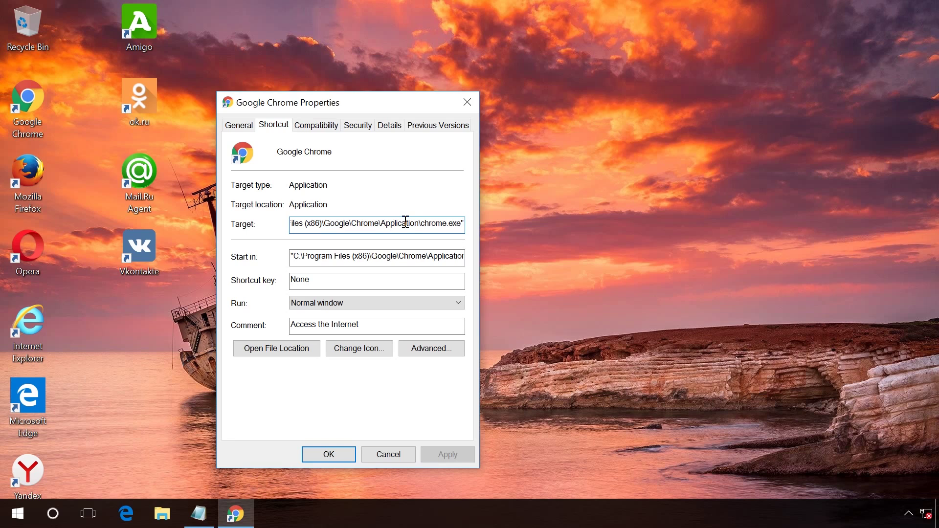
pyautogui.moveTo(405, 223); pyautogui.dragTo(257, 226)
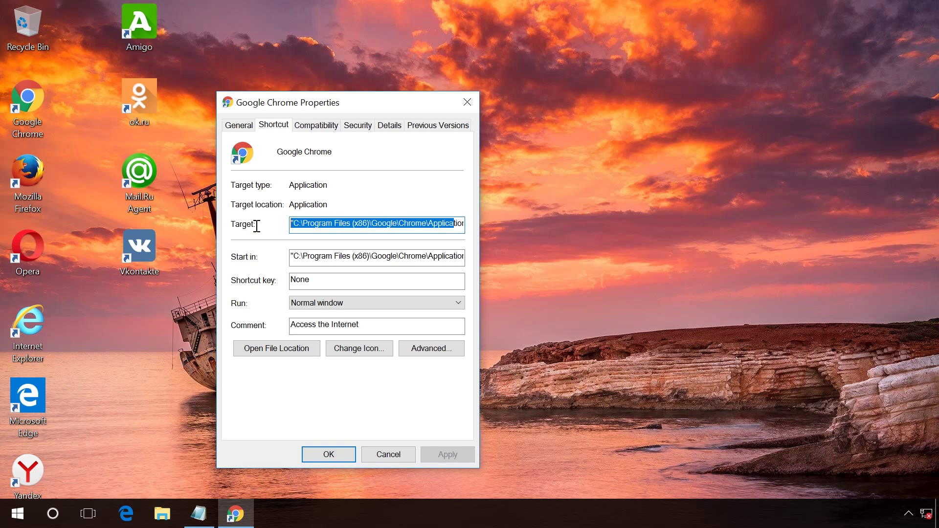
pyautogui.click(320, 225)
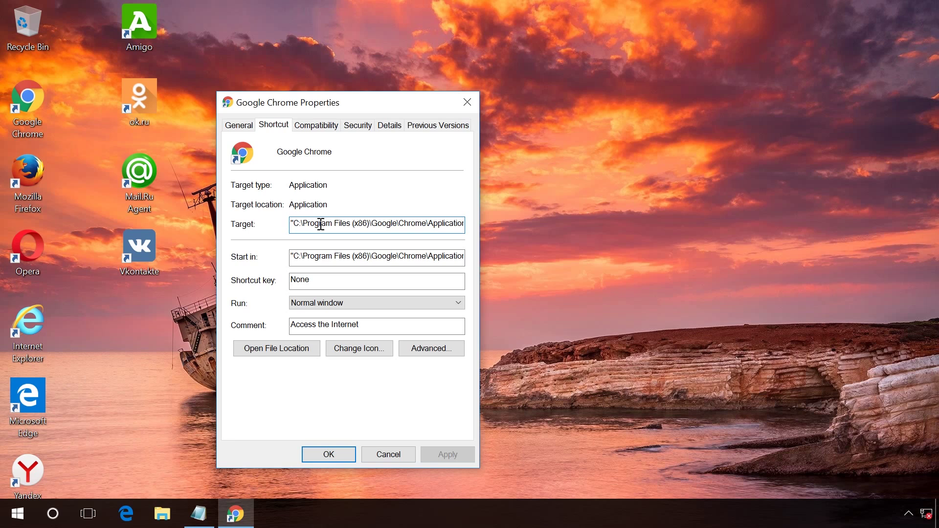
pyautogui.moveTo(321, 225); pyautogui.dragTo(580, 228)
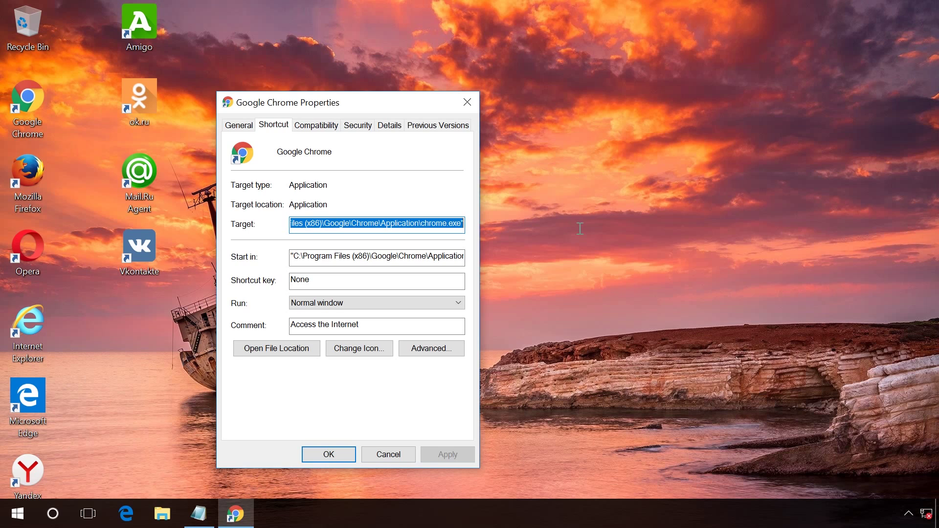
pyautogui.click(446, 224)
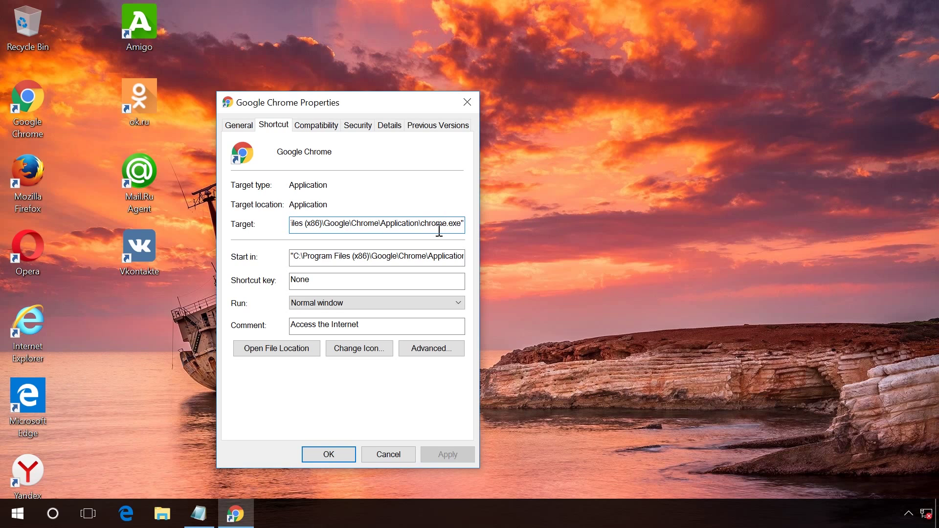
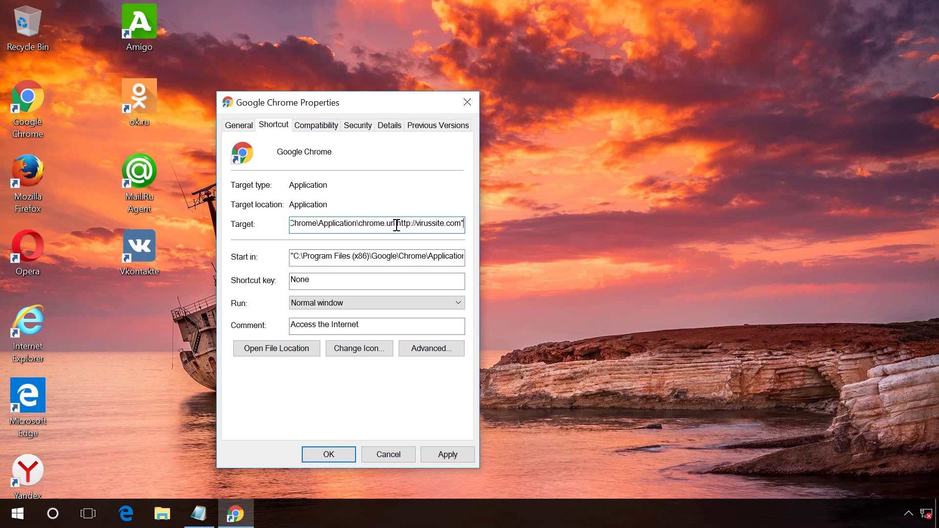
# Consult the reference paths in Notepad, restore the Chrome shortcut's Target to "C:\Program Files (x86)\Google\Chrome\Application\chrome.exe", and save it.
pyautogui.click(198, 515)
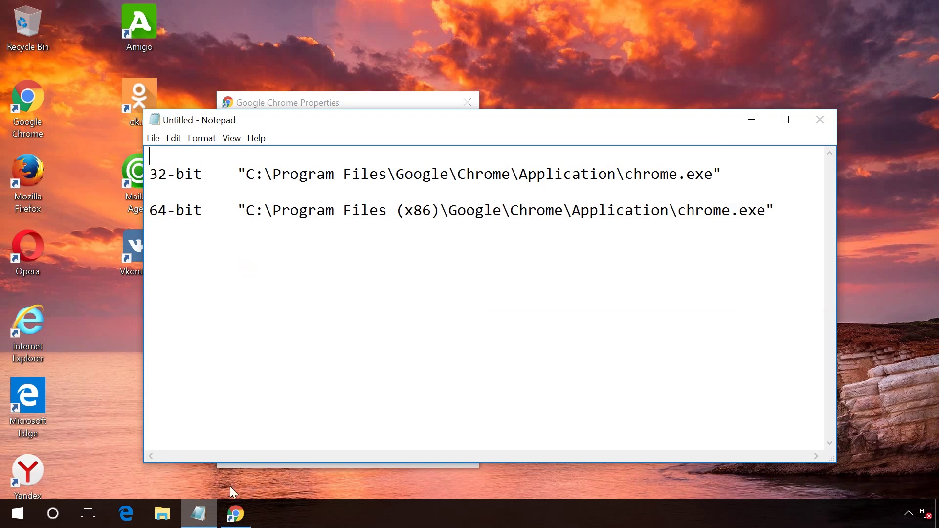
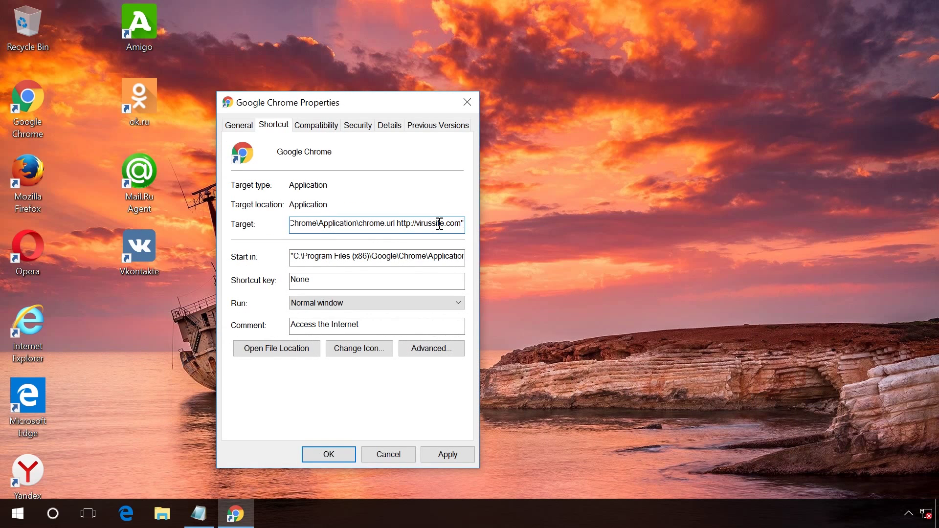
pyautogui.hotkey('ctrl', 'z')
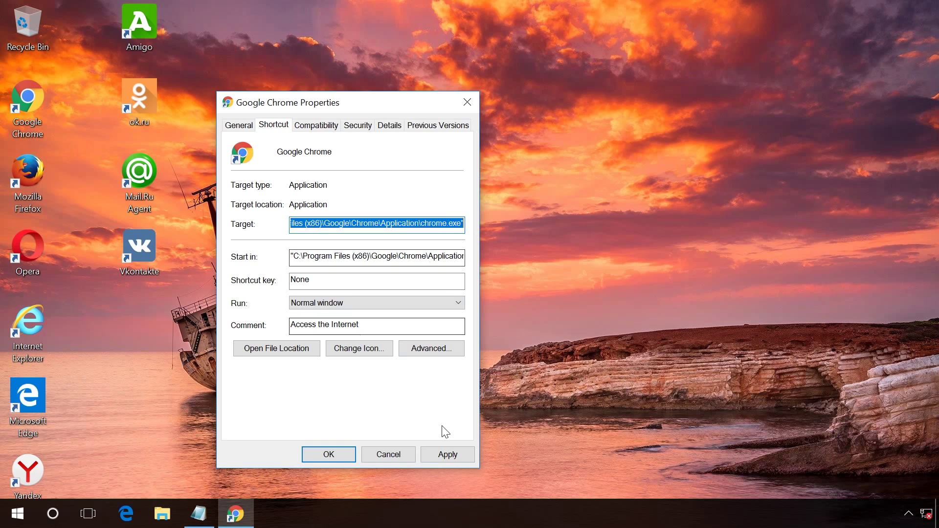
pyautogui.click(447, 455)
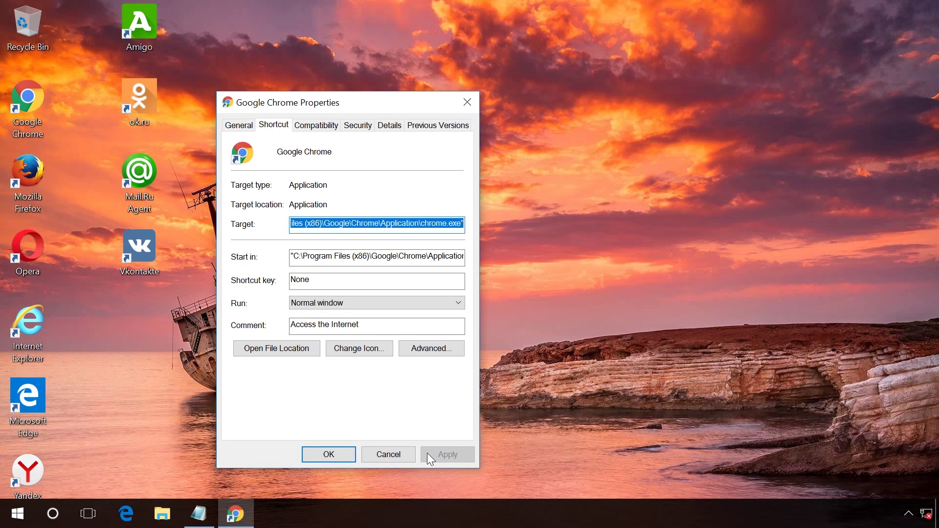
pyautogui.click(336, 453)
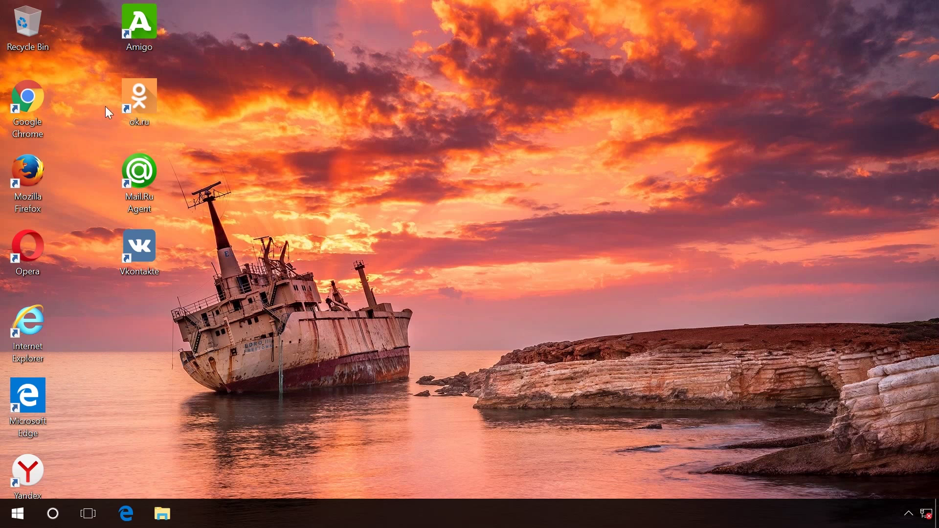
# Launch Google Chrome from the desktop and open its settings page.
pyautogui.doubleClick(33, 100)
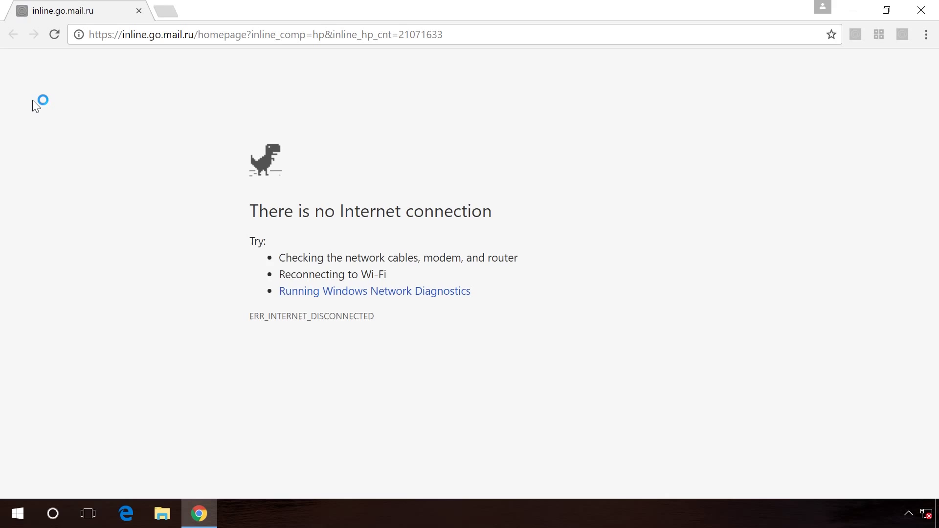
pyautogui.click(926, 34)
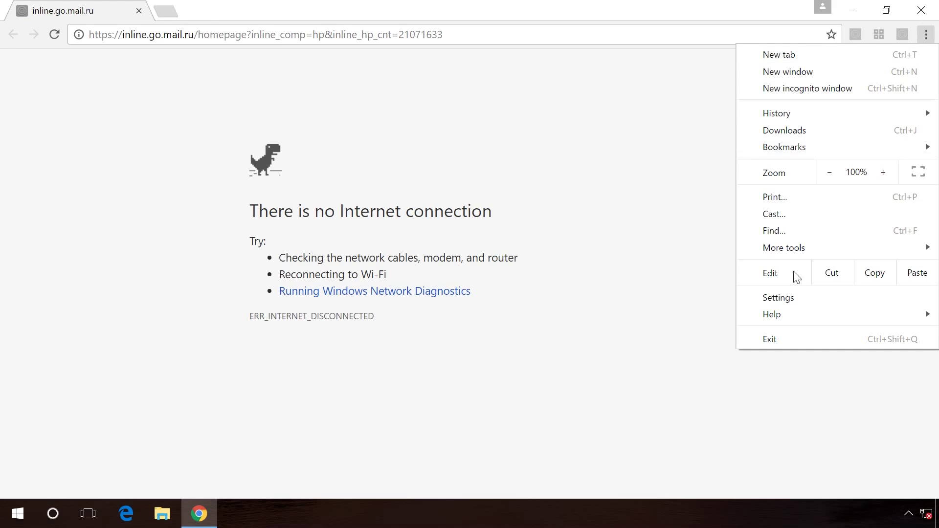
pyautogui.click(789, 296)
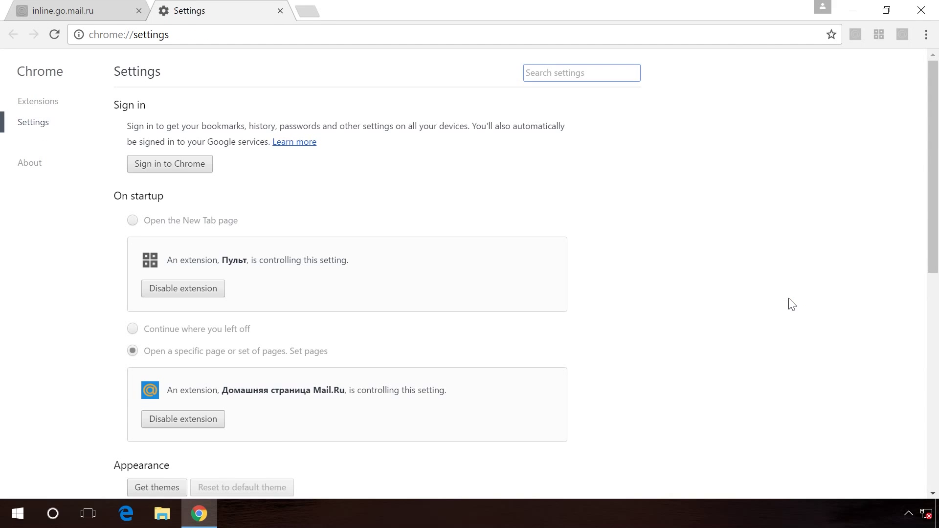
# Show Chrome's advanced settings and reset the browser settings to their original defaults.
pyautogui.moveTo(929, 212); pyautogui.dragTo(922, 366)
pyautogui.scroll(-3, 923, 367)
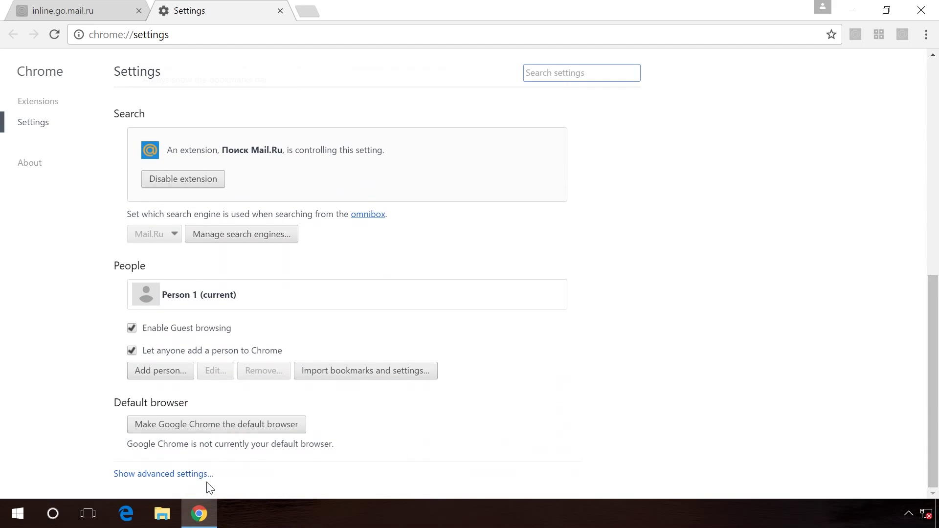
pyautogui.click(193, 474)
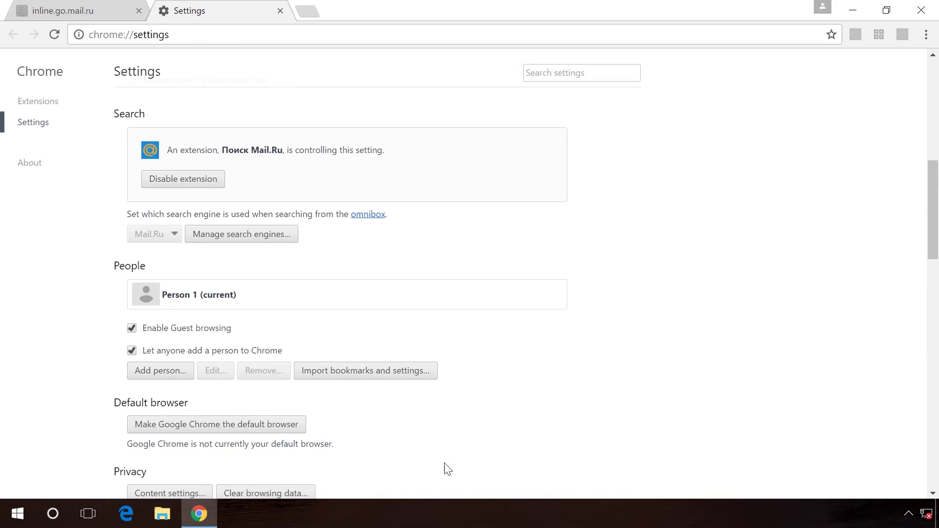
pyautogui.moveTo(933, 241); pyautogui.dragTo(935, 488)
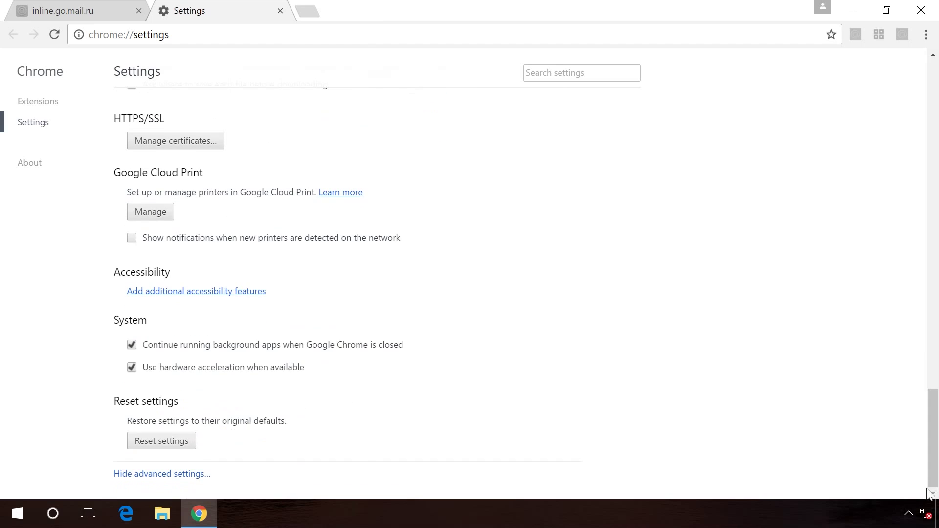
pyautogui.click(153, 443)
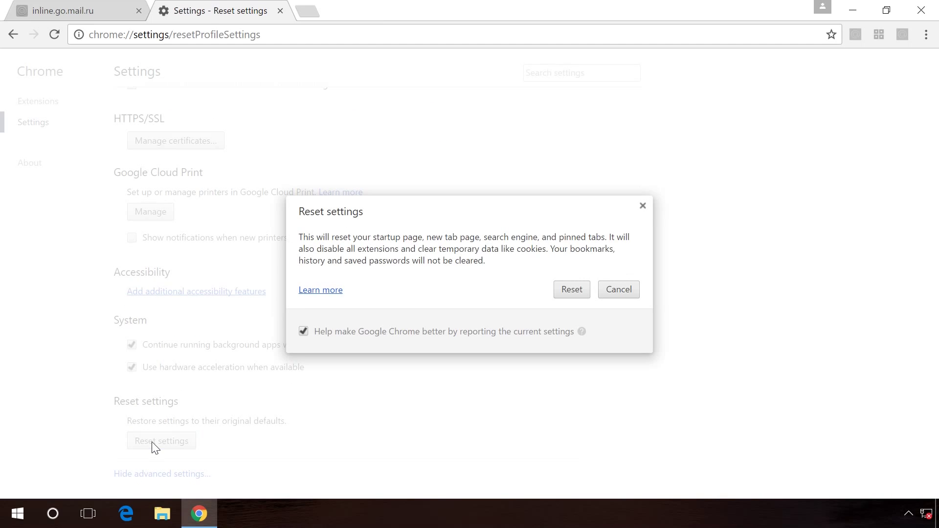
pyautogui.click(573, 292)
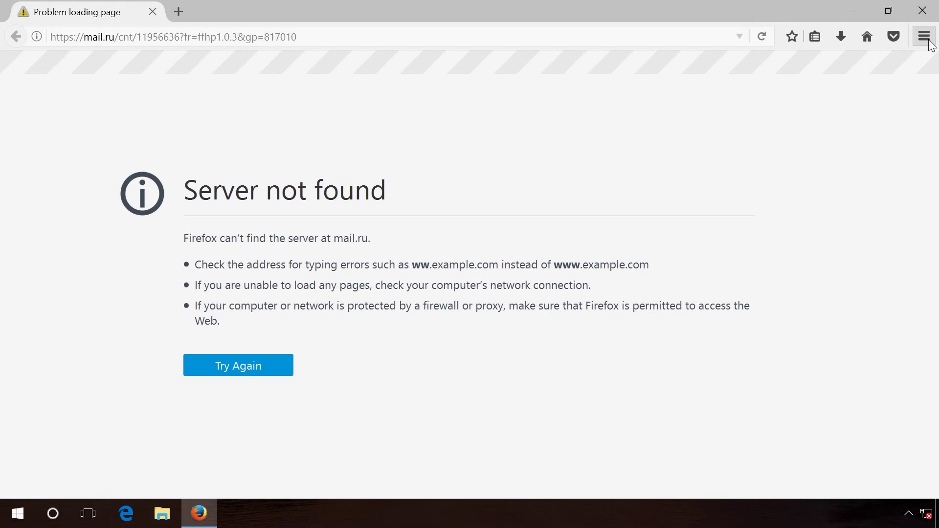
# Open the Troubleshooting Information page from Firefox's help options.
pyautogui.click(926, 39)
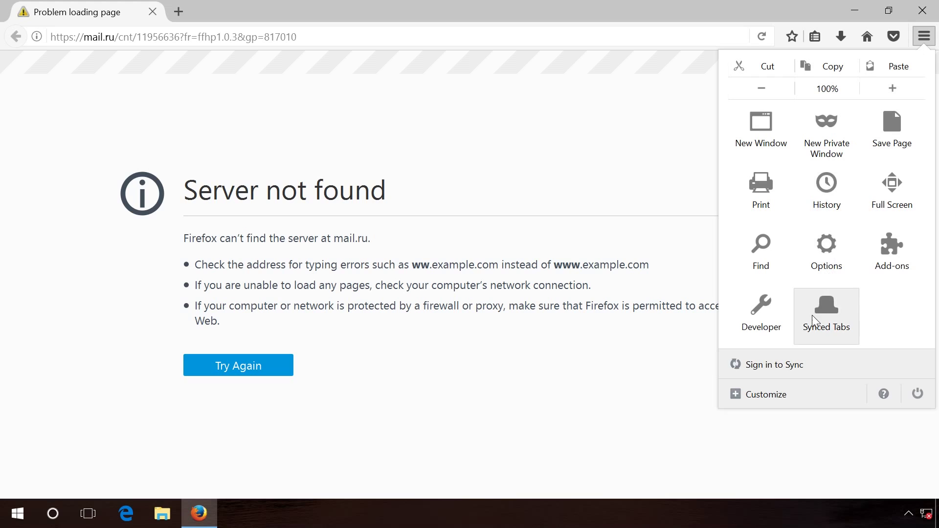
pyautogui.click(884, 394)
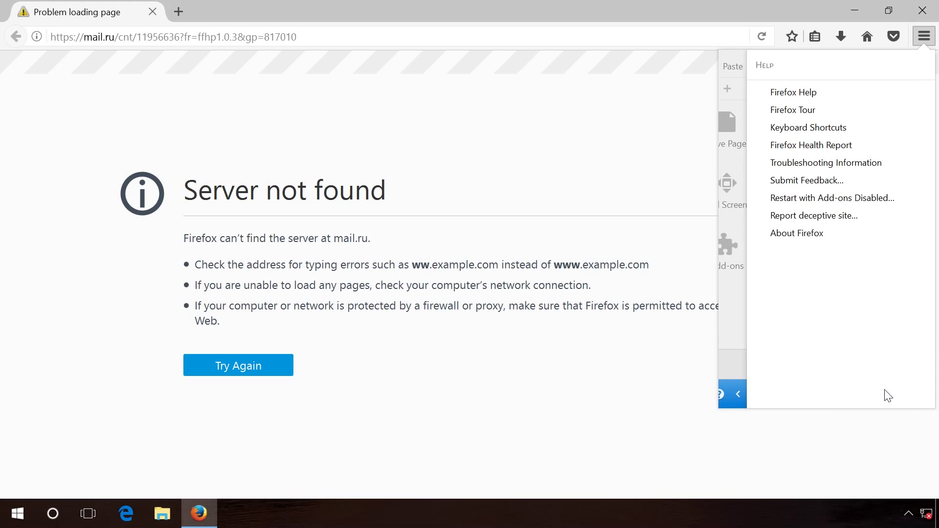
pyautogui.click(853, 166)
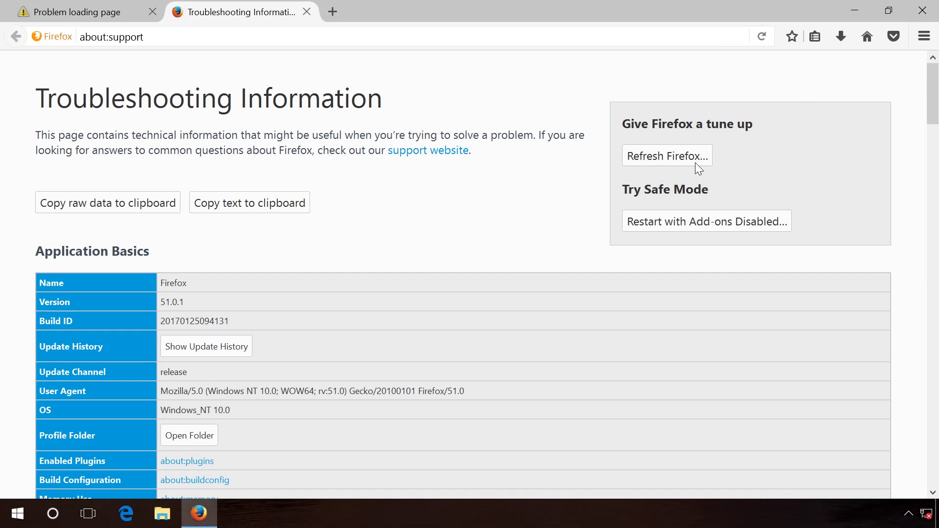
# Refresh Firefox to its default state, finish the Import Wizard, and close the browser.
pyautogui.click(665, 161)
pyautogui.click(477, 286)
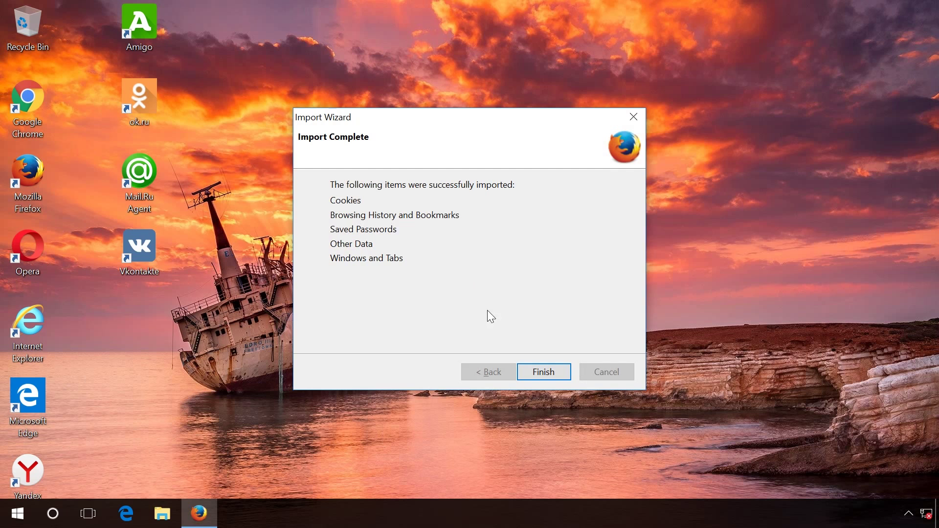
pyautogui.click(533, 371)
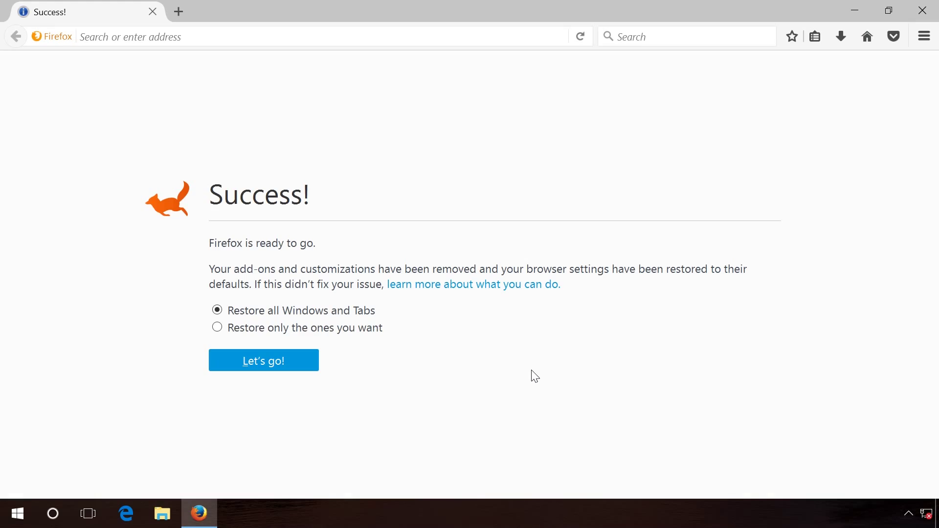
pyautogui.click(922, 10)
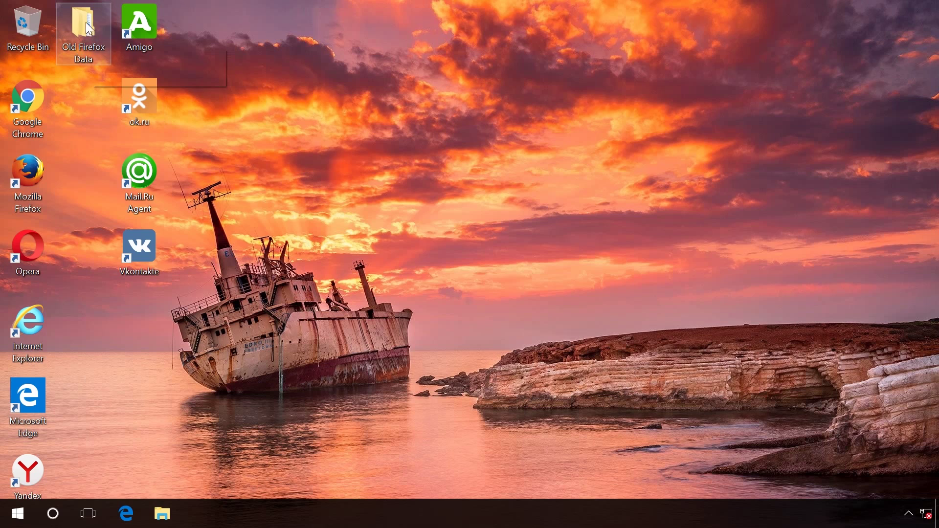
# Delete the Old Firefox Data folder from the desktop.
pyautogui.moveTo(92, 42)
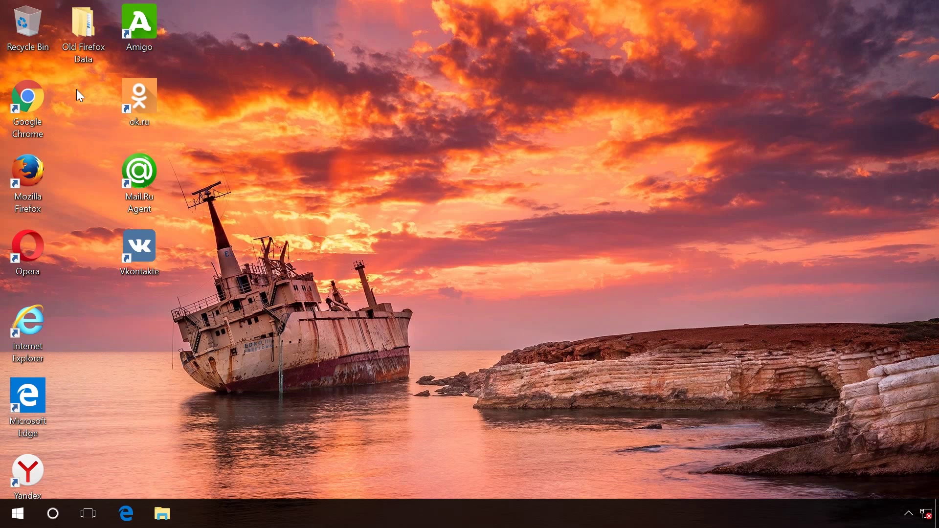
pyautogui.rightClick(82, 26)
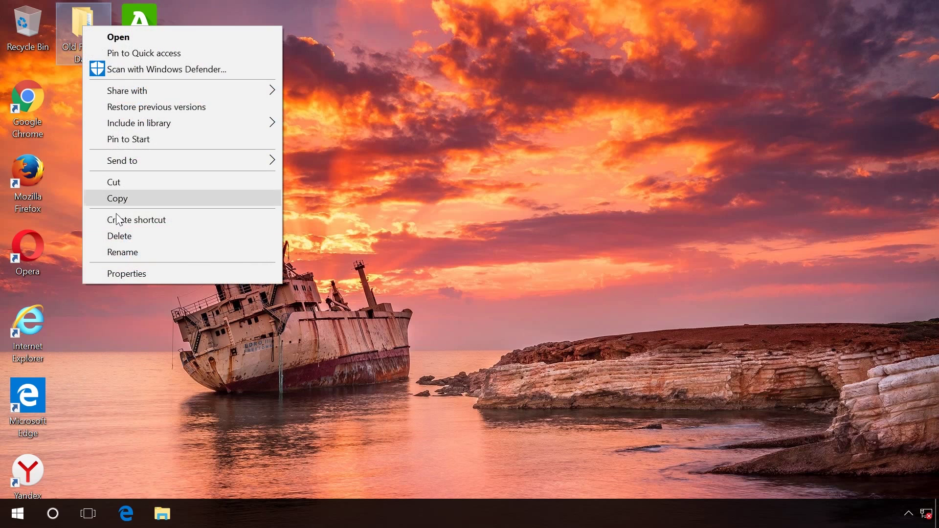
pyautogui.click(123, 238)
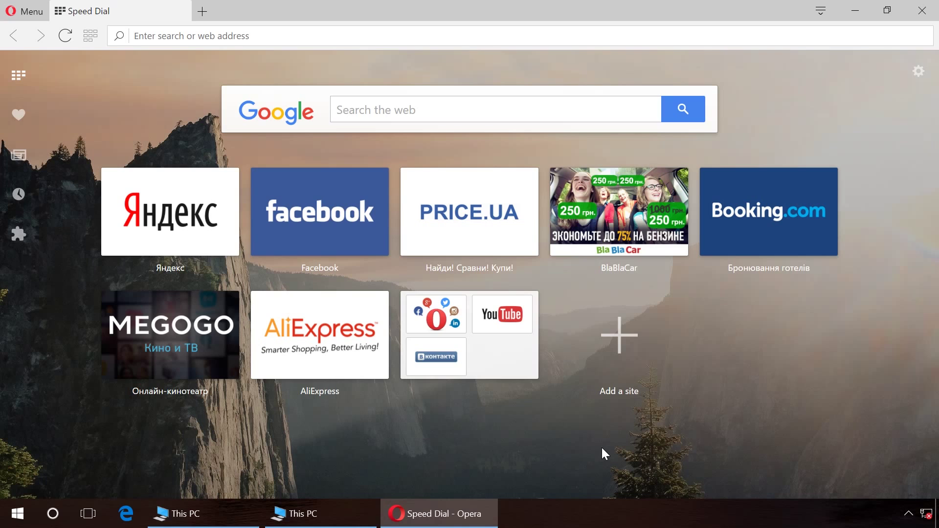
# Open the About Opera page and copy the profile folder path.
pyautogui.click(15, 10)
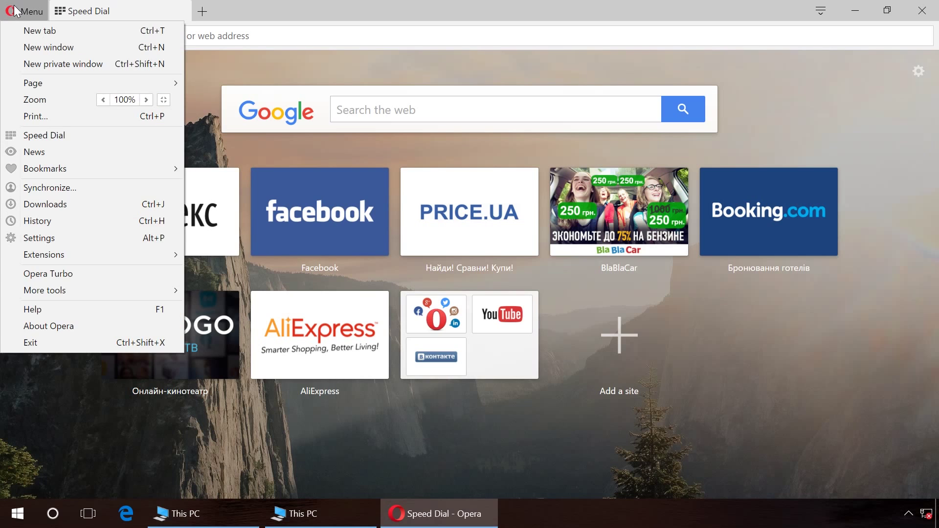
pyautogui.click(61, 327)
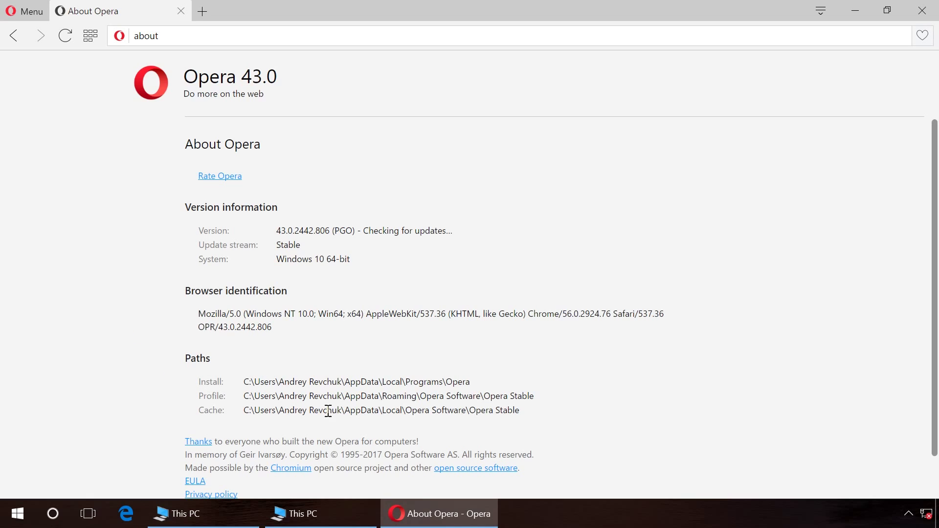
pyautogui.moveTo(305, 395); pyautogui.dragTo(535, 397)
pyautogui.hotkey('ctrl', 'c')
pyautogui.click(245, 396)
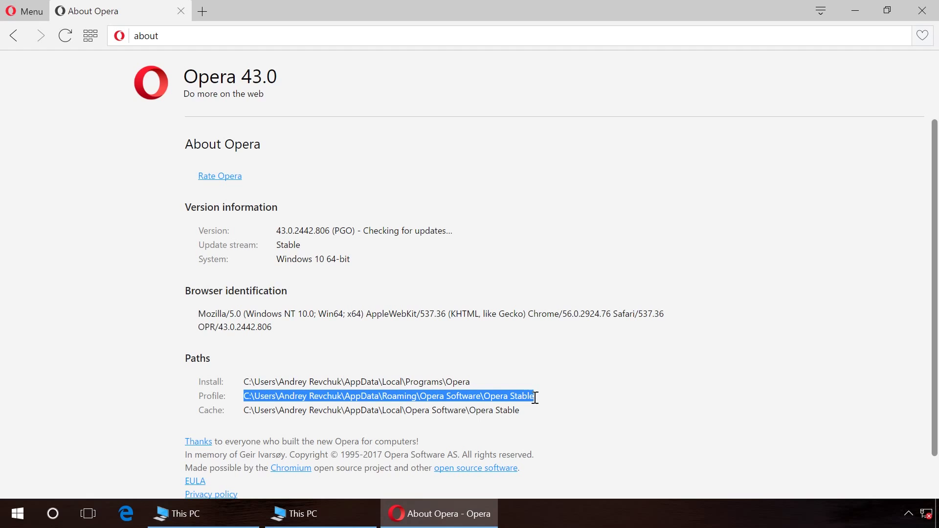
# Switch to the first File Explorer window and open the copied Opera profile path.
pyautogui.click(186, 513)
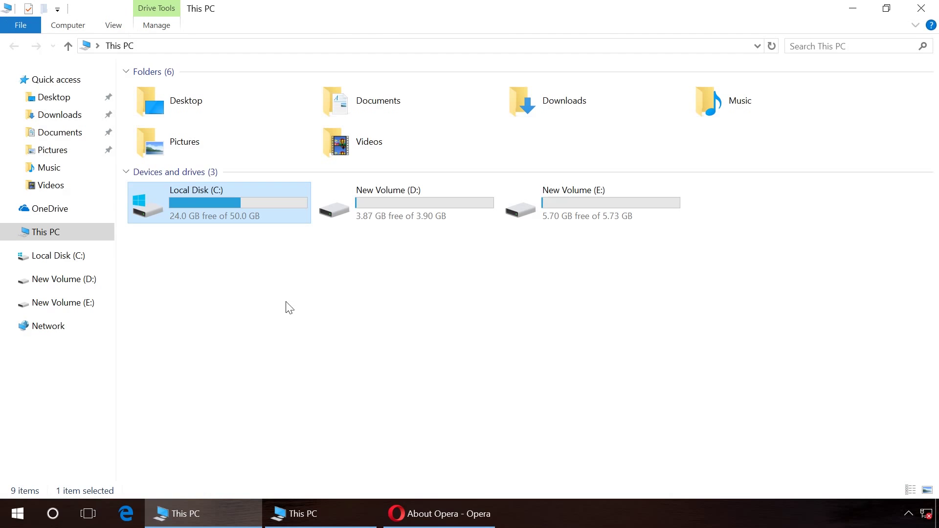
pyautogui.click(283, 45)
pyautogui.hotkey('ctrl', 'v')
pyautogui.press('Return')
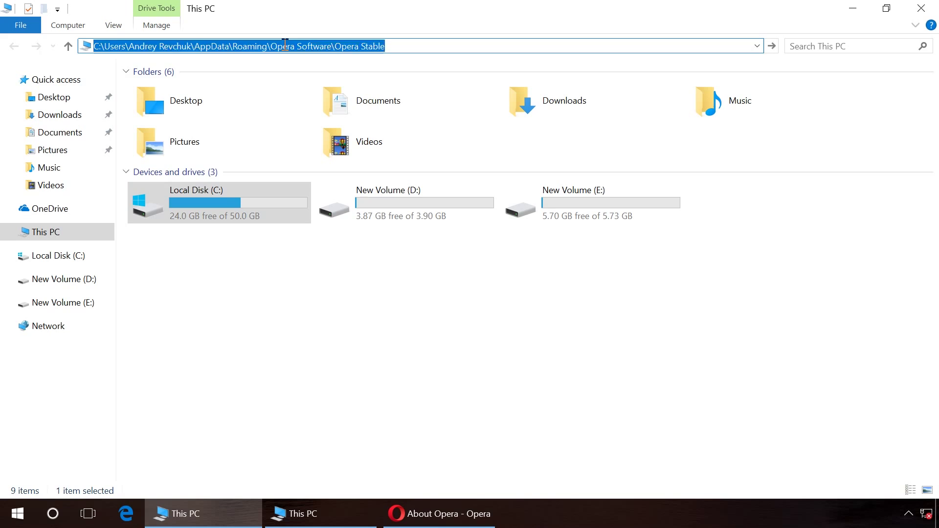
# Copy the cache folder path from the About Opera page and open it in the second File Explorer window.
pyautogui.click(413, 513)
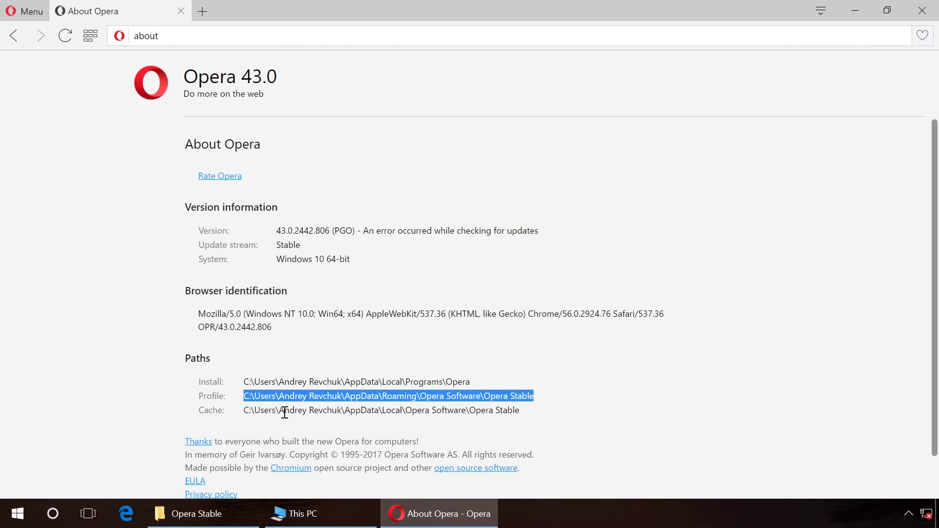
pyautogui.click(255, 410)
pyautogui.moveTo(246, 410); pyautogui.dragTo(521, 411)
pyautogui.hotkey('ctrl', 'c')
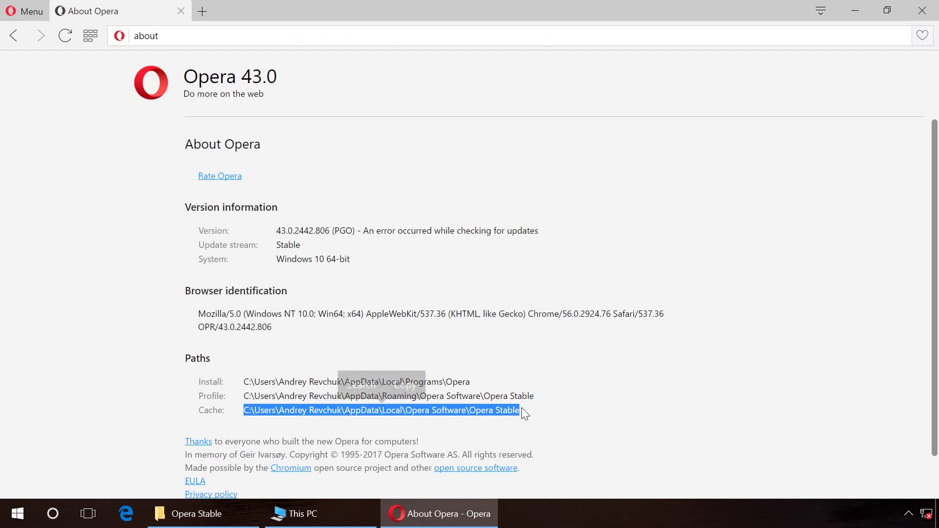
pyautogui.click(327, 524)
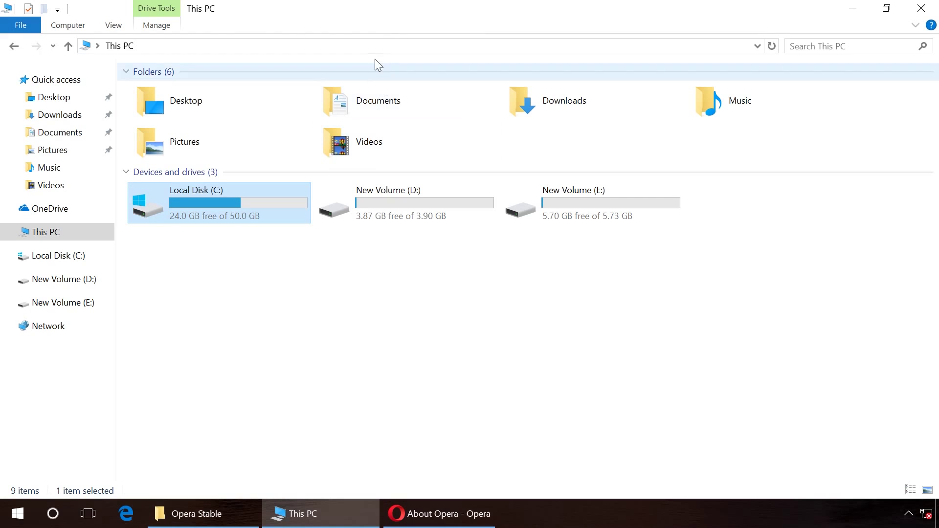
pyautogui.click(370, 44)
pyautogui.hotkey('ctrl', 'v')
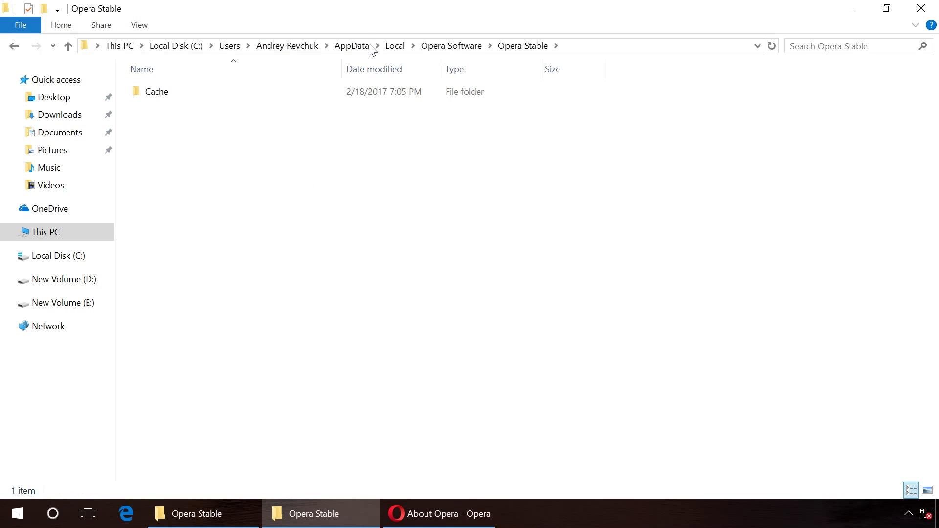
# Resize and arrange the two Opera Stable folder windows side by side, with the profile folder to the left of the cache location.
pyautogui.doubleClick(363, 14)
pyautogui.moveTo(398, 72); pyautogui.dragTo(477, 48)
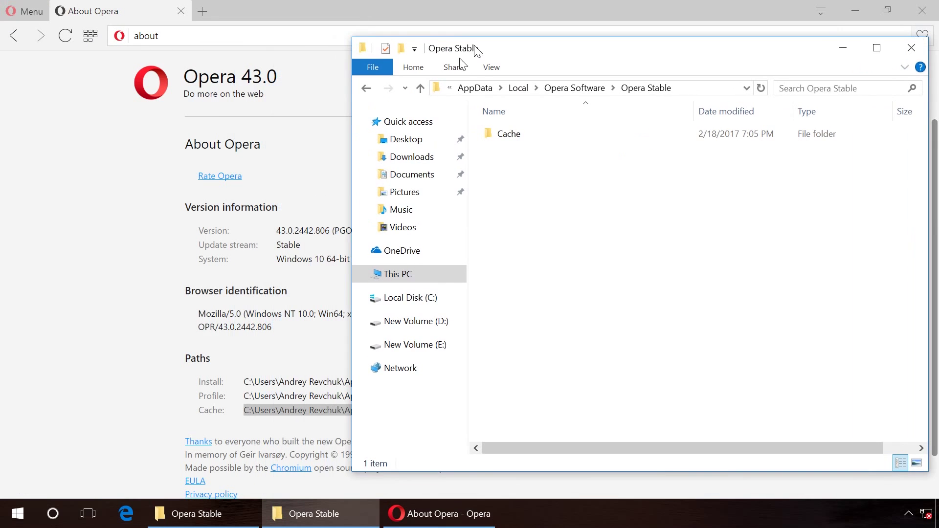
pyautogui.moveTo(353, 195); pyautogui.dragTo(502, 191)
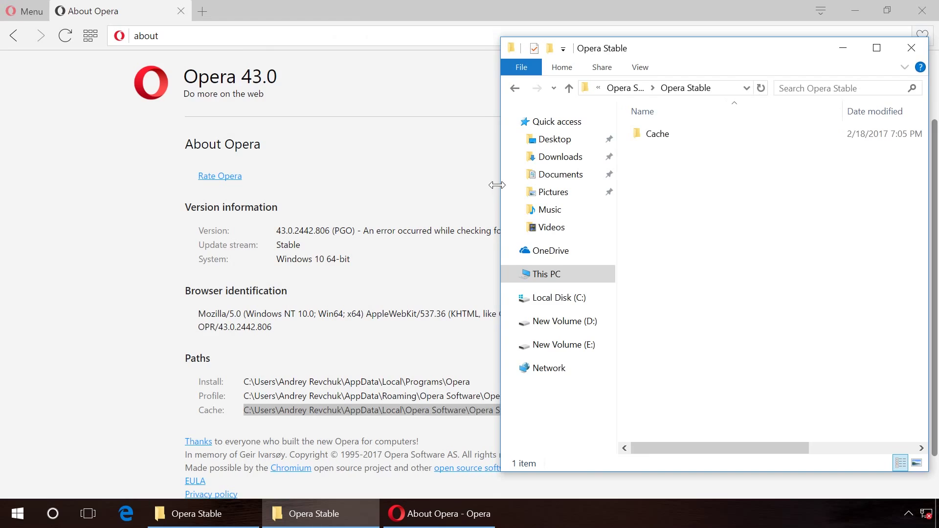
pyautogui.click(209, 523)
pyautogui.moveTo(528, 14); pyautogui.dragTo(258, 55)
pyautogui.moveTo(590, 186); pyautogui.dragTo(498, 184)
# Close Opera and permanently delete the Cache folder from its local Opera Stable folder.
pyautogui.click(662, 135)
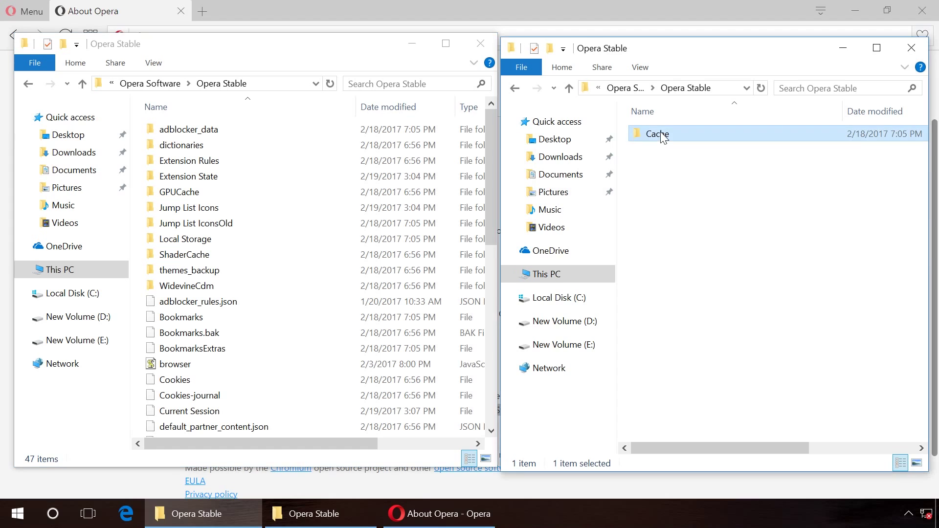
pyautogui.click(654, 152)
pyautogui.click(655, 137)
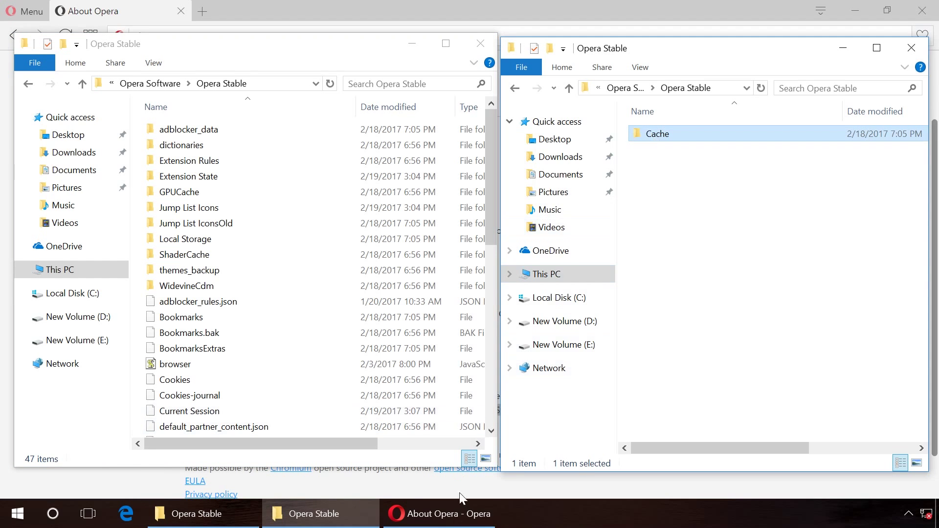
pyautogui.click(463, 509)
pyautogui.click(923, 10)
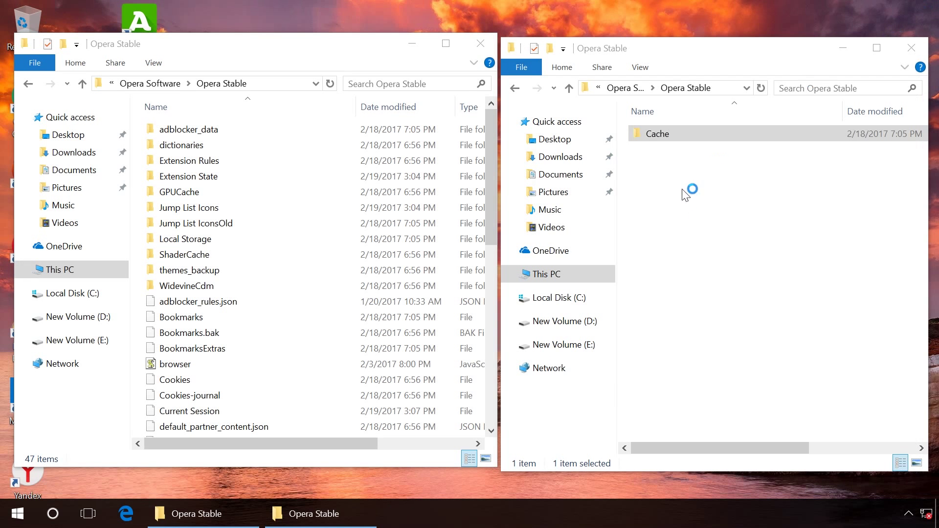
pyautogui.click(665, 134)
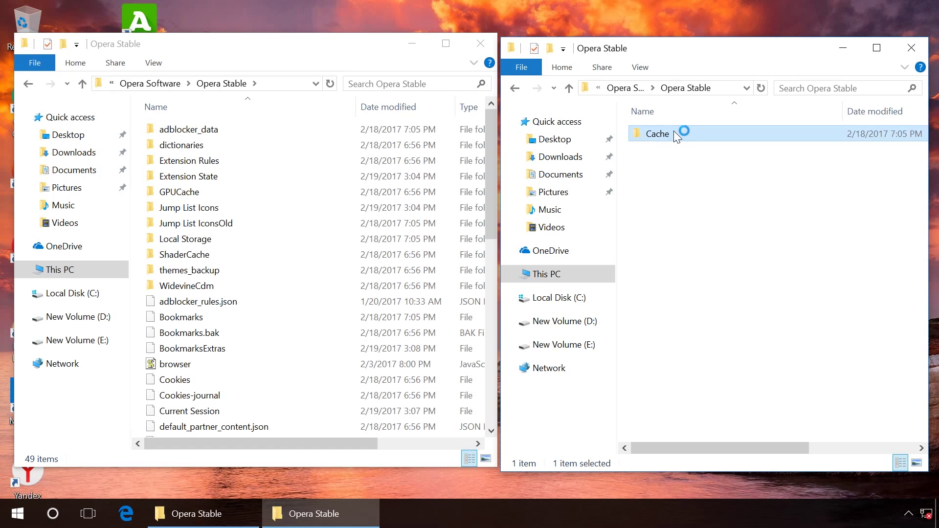
pyautogui.hotkey('shift', 'Delete')
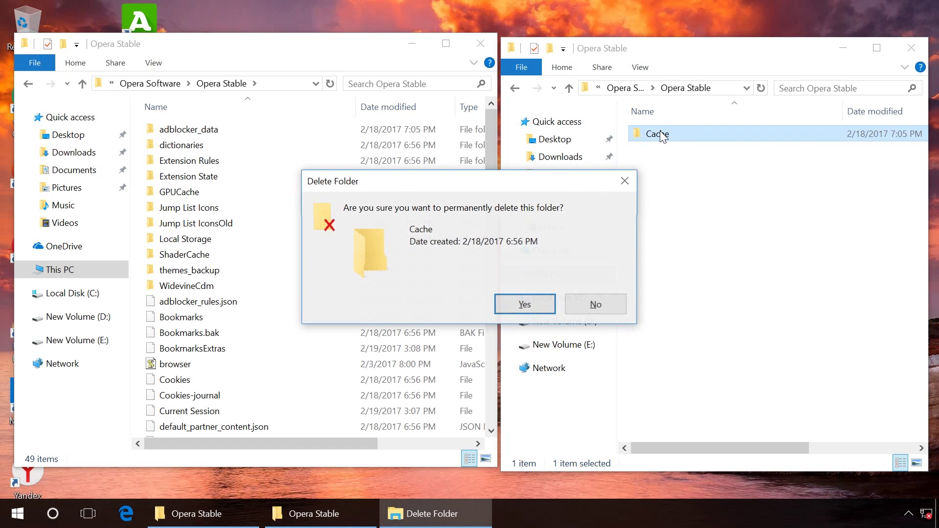
pyautogui.press('Return')
# Permanently delete all items in the Opera Stable profile folder, retrying the deletion for the opera_autoupdate file in use.
pyautogui.click(269, 134)
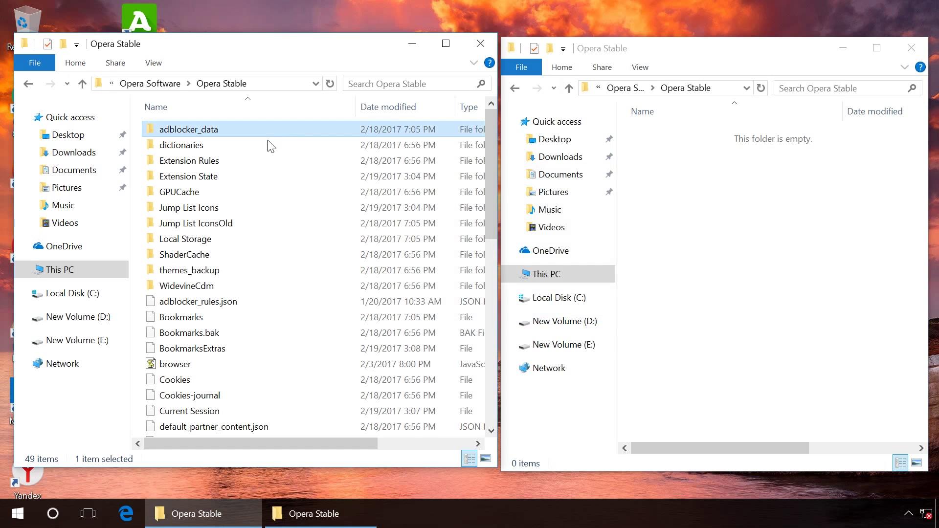
pyautogui.scroll(-10, 266, 147)
pyautogui.hotkey('ctrl', 'a')
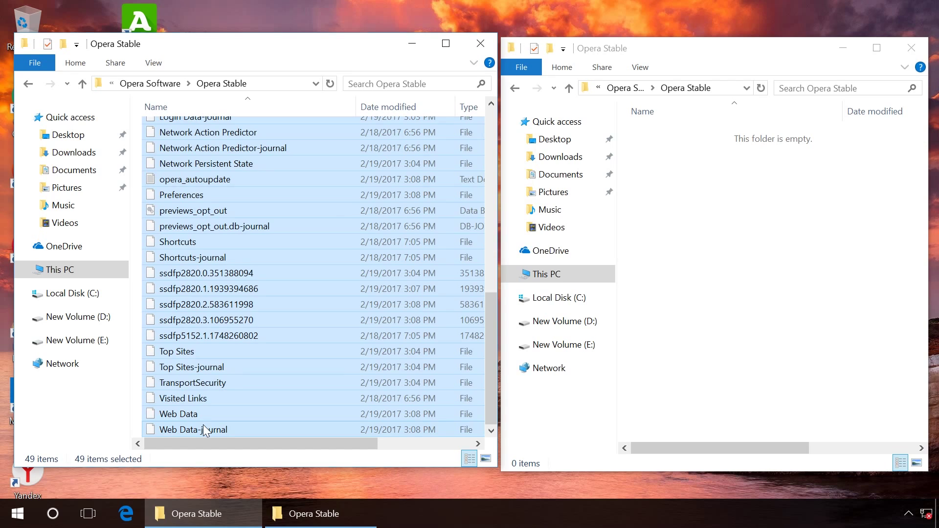
pyautogui.hotkey('shift', 'Delete')
pyautogui.press('Return')
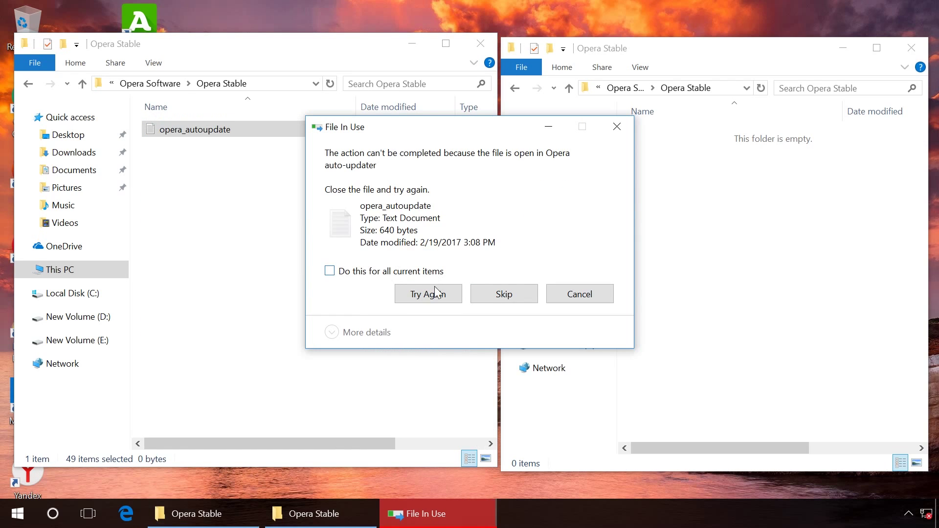
pyautogui.click(430, 295)
pyautogui.click(445, 294)
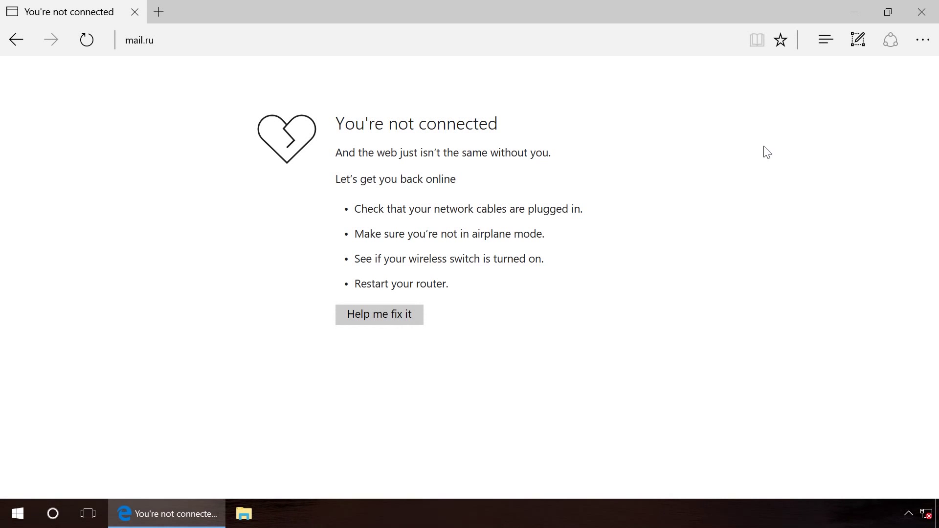
# Clear Microsoft Edge's browsing data from its settings, including cookies, saved website data, and cached data and files.
pyautogui.click(924, 42)
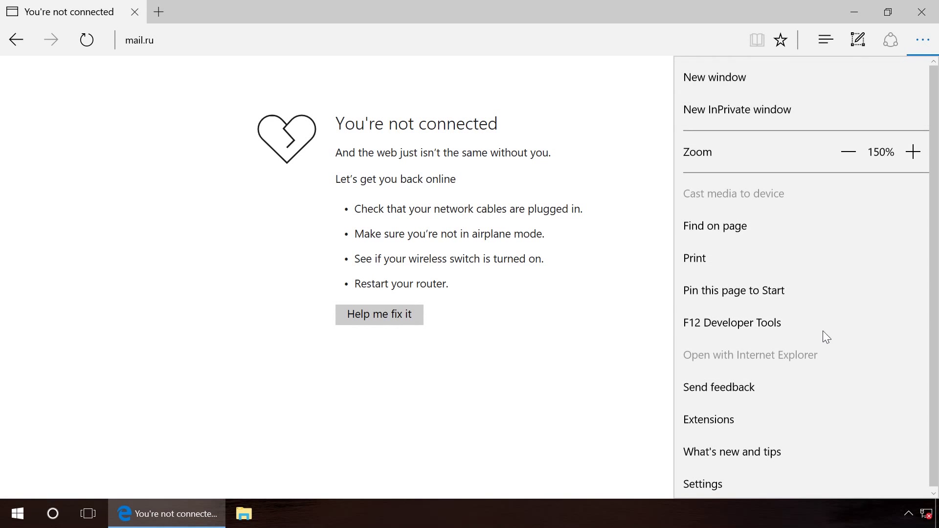
pyautogui.click(732, 481)
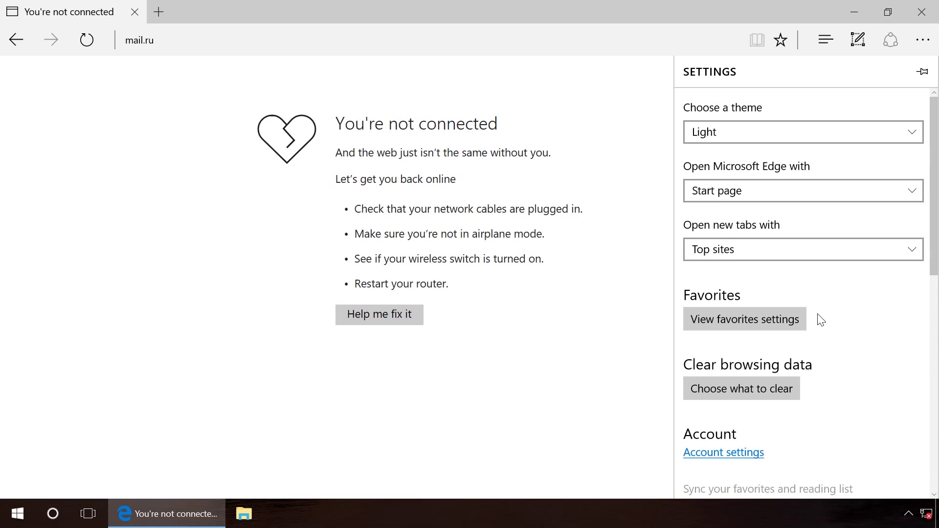
pyautogui.click(735, 393)
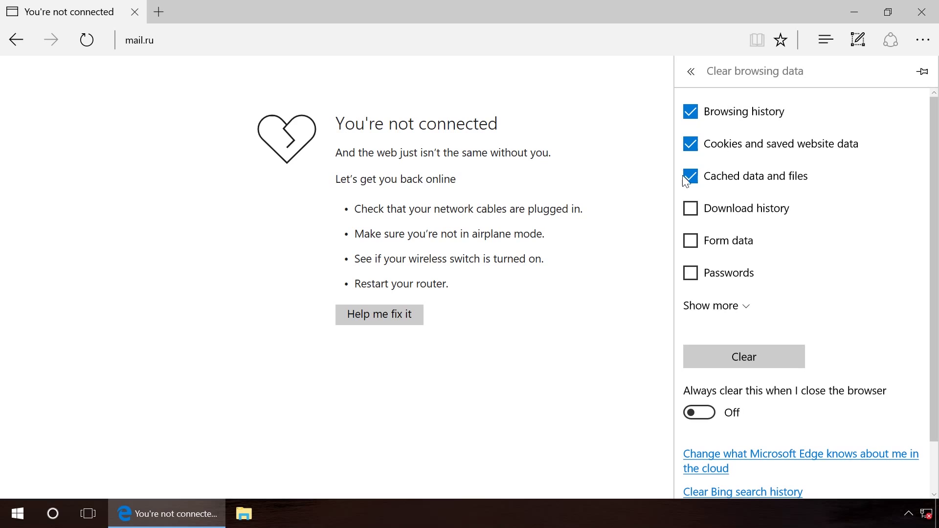
pyautogui.click(697, 112)
pyautogui.click(744, 357)
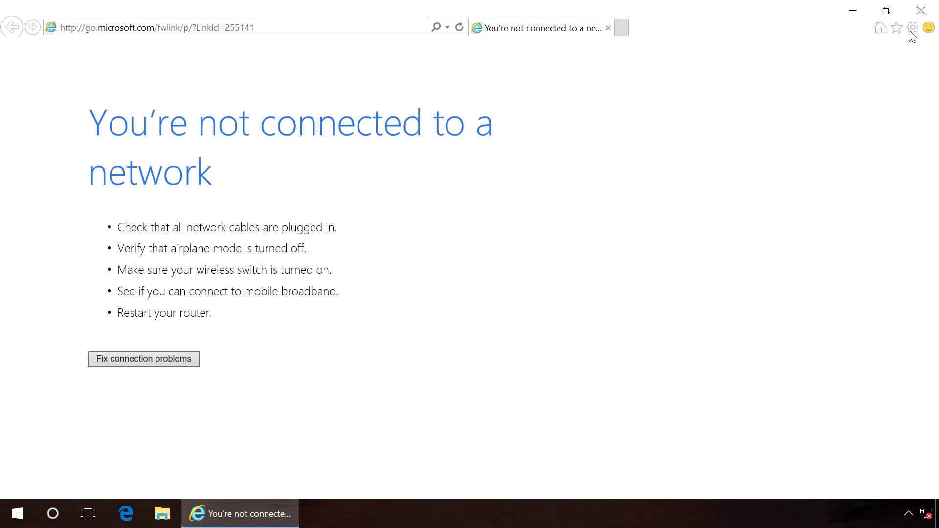
# Reset all Internet Explorer settings to their default condition from the advanced Internet Options.
pyautogui.click(913, 28)
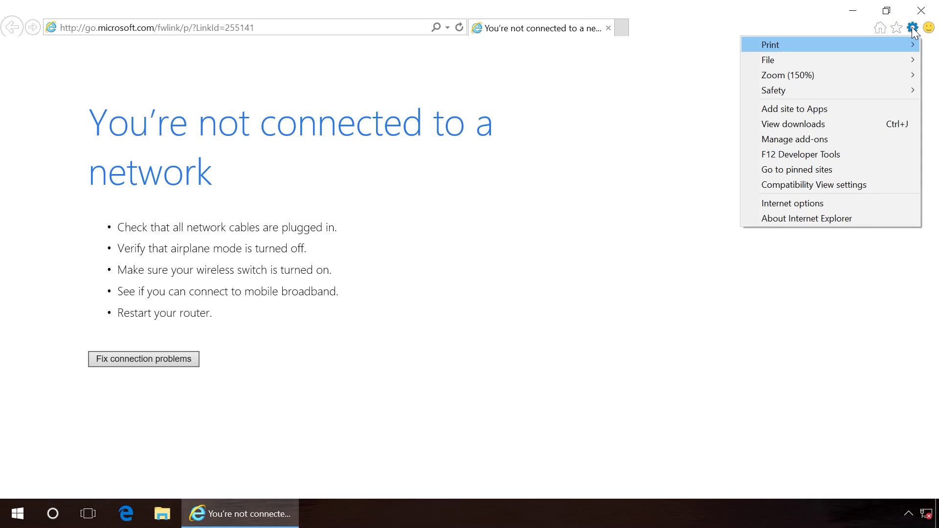
pyautogui.click(816, 203)
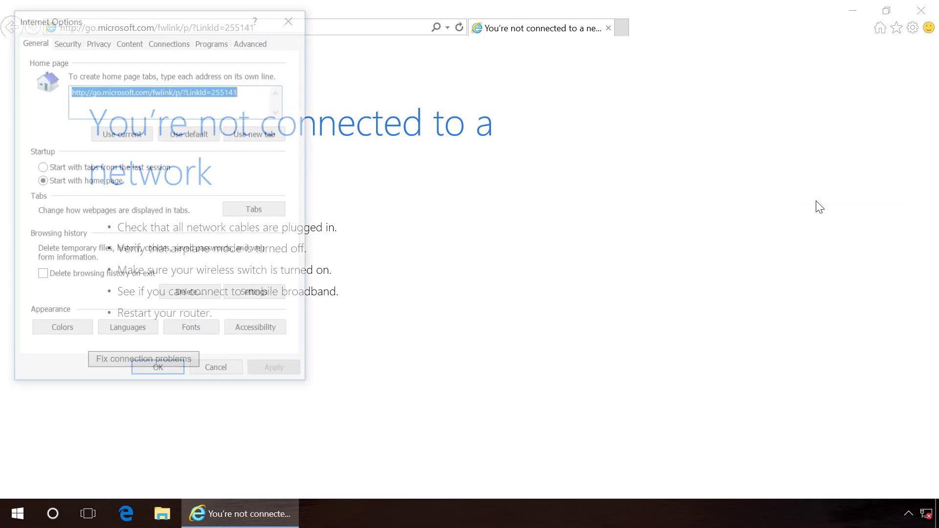
pyautogui.click(252, 43)
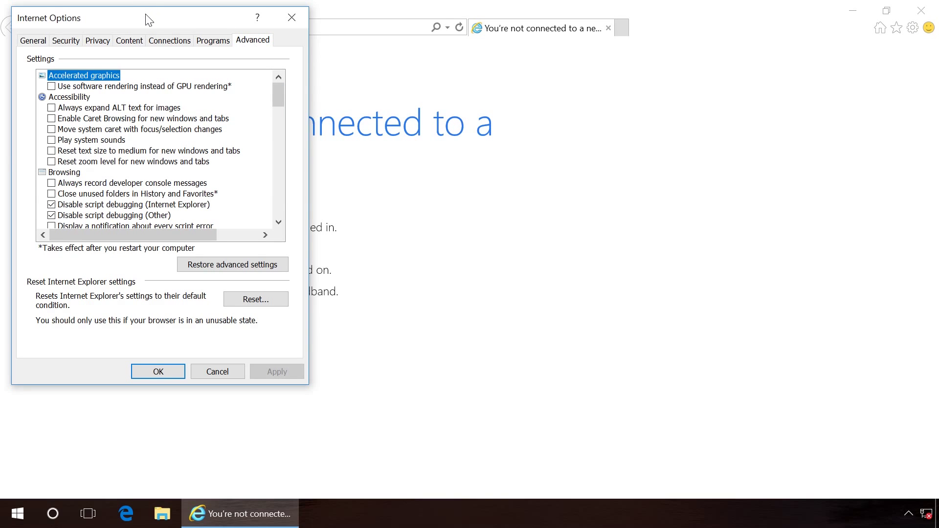
pyautogui.moveTo(146, 16); pyautogui.dragTo(409, 70)
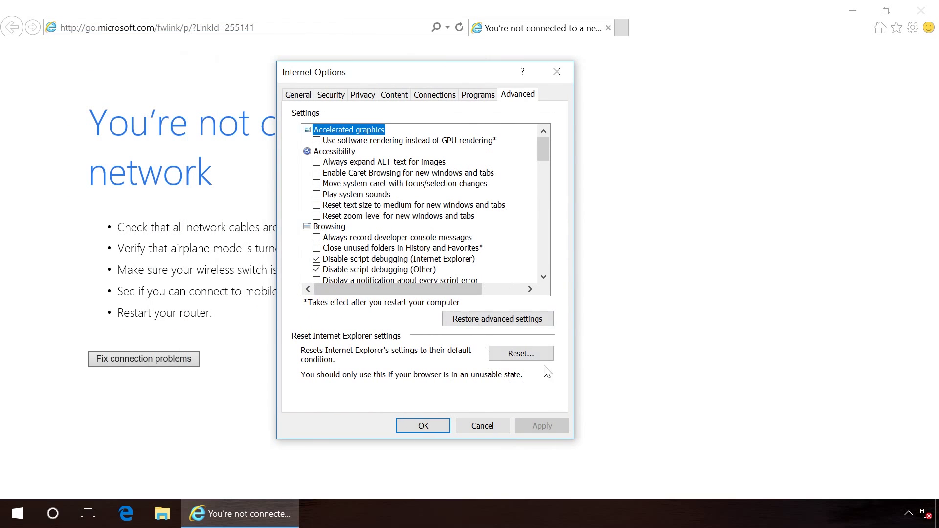
pyautogui.click(527, 360)
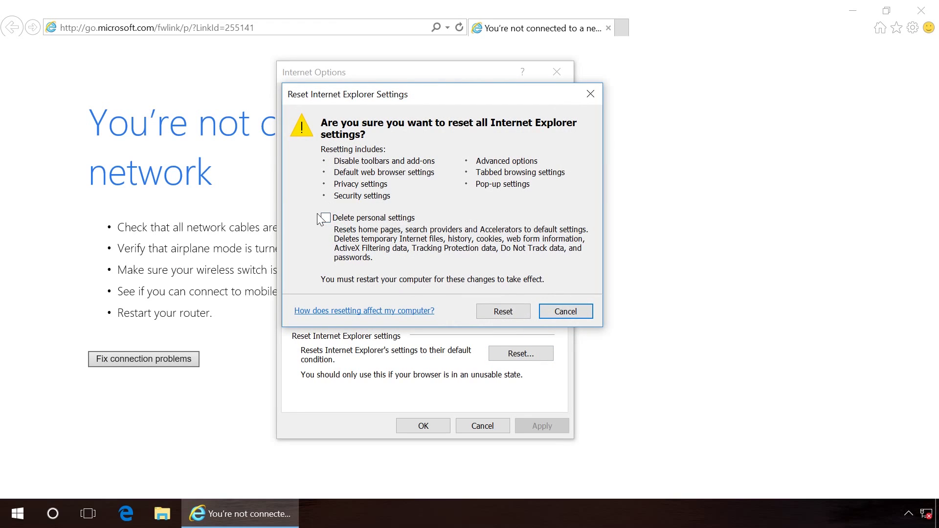
pyautogui.click(493, 312)
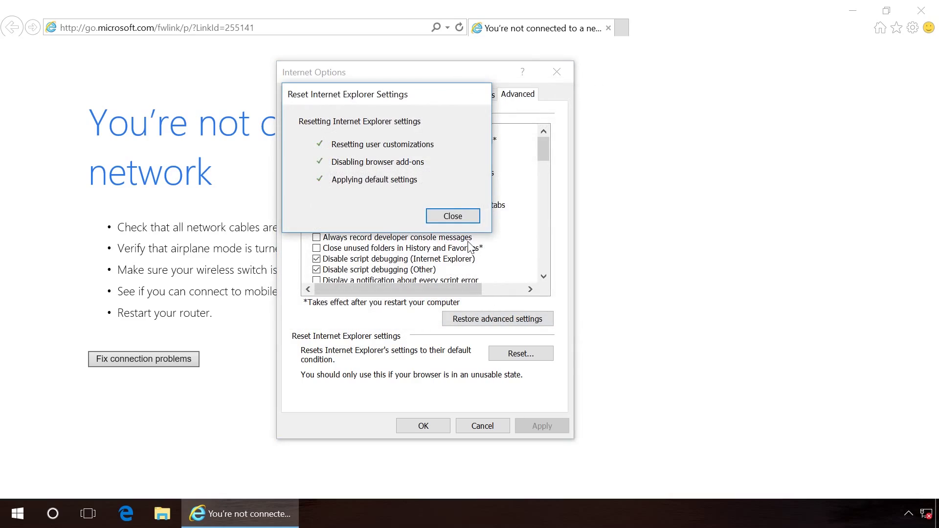
pyautogui.click(453, 216)
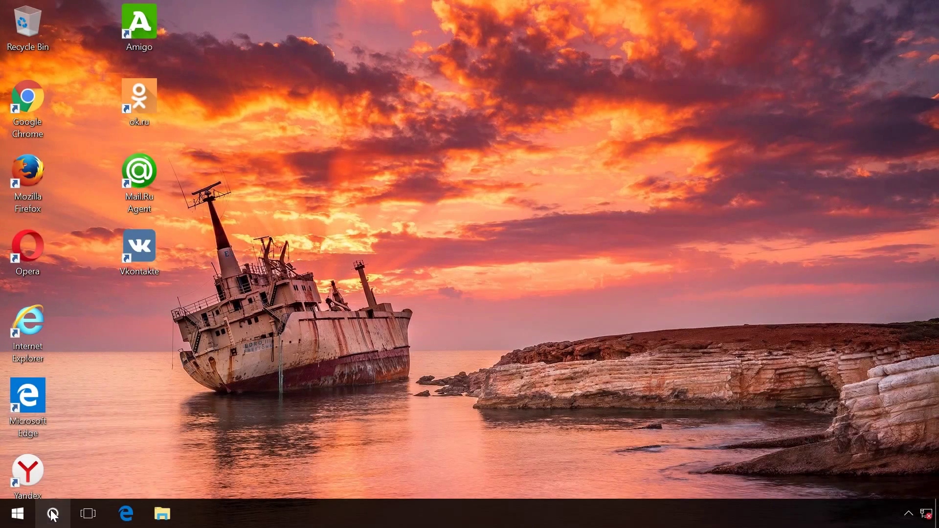
# Search for Notepad and launch it with administrator rights.
pyautogui.click(52, 513)
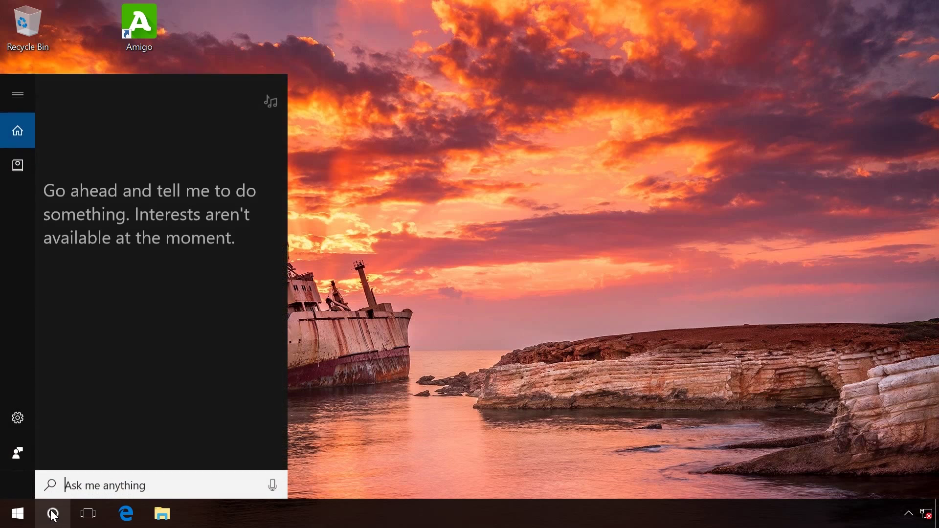
pyautogui.write('no')
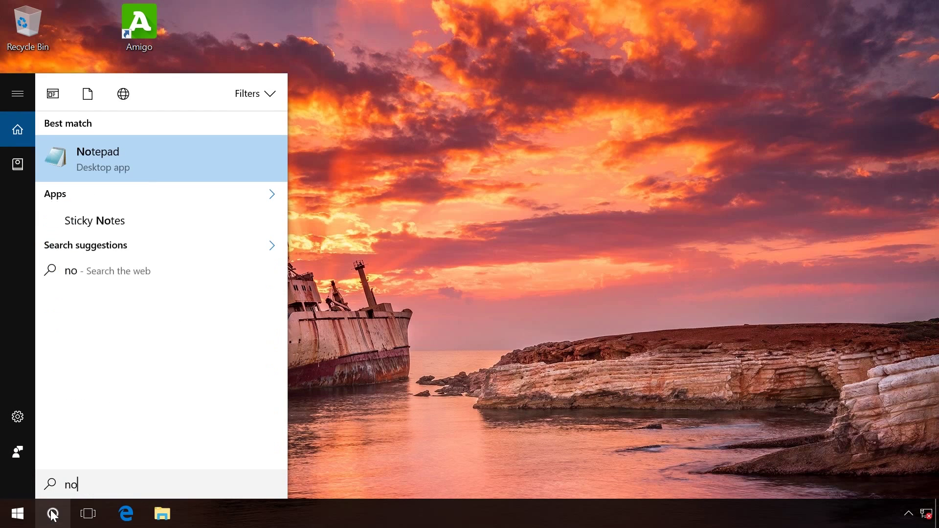
pyautogui.write('te')
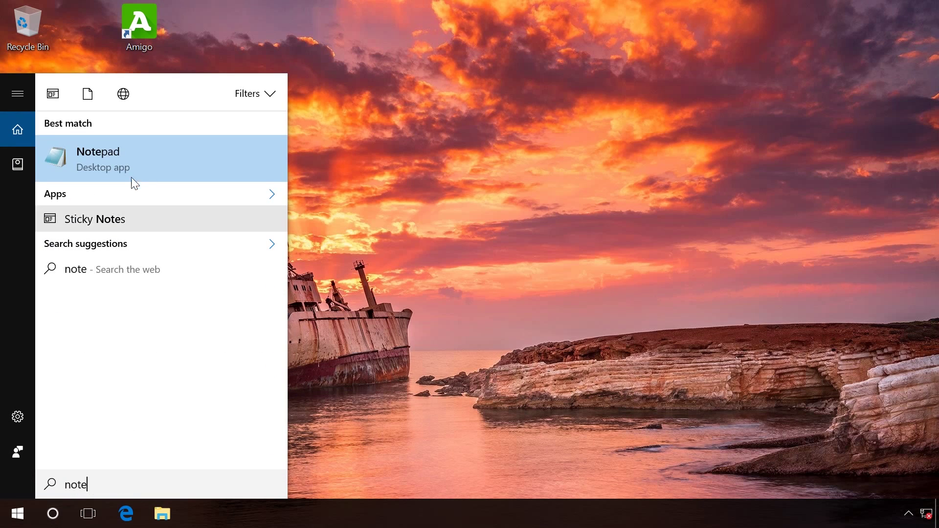
pyautogui.rightClick(139, 163)
pyautogui.click(161, 180)
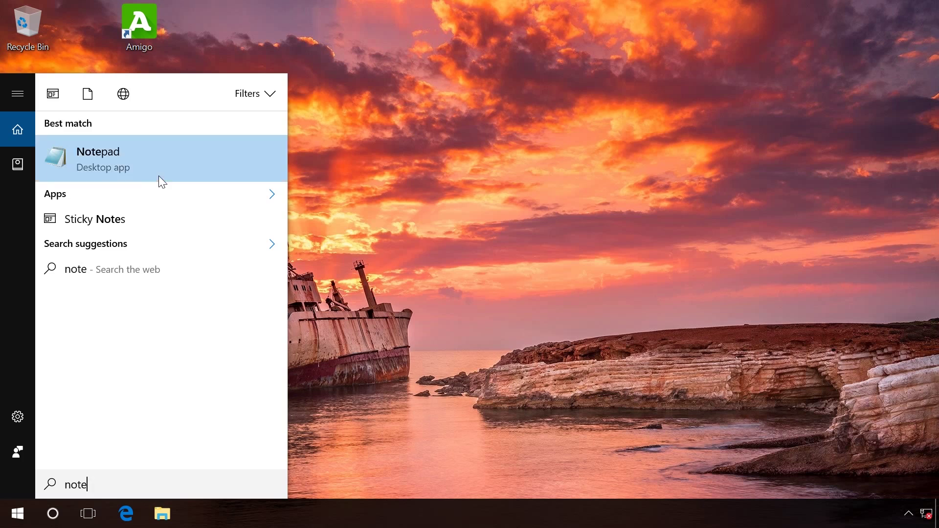
pyautogui.click(159, 177)
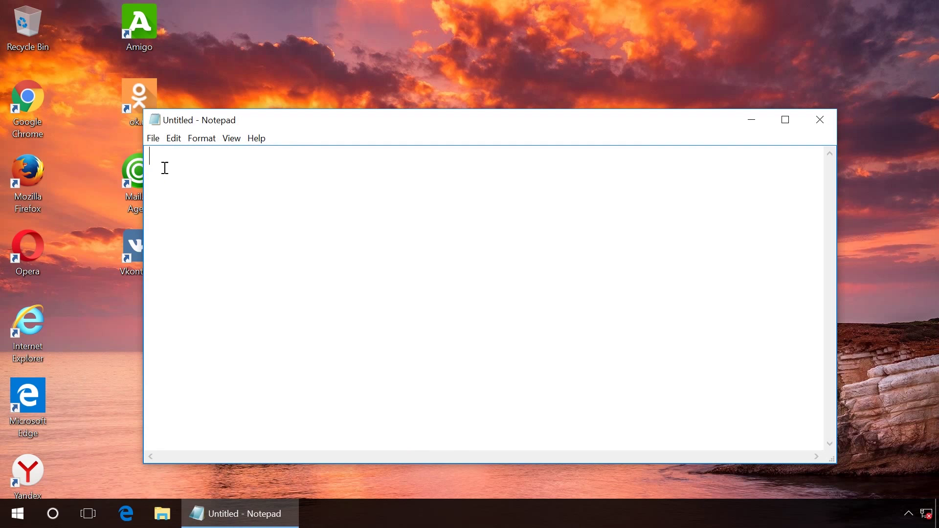
# Bring up Notepad's Open dialog and set its file type filter to All Files.
pyautogui.click(151, 140)
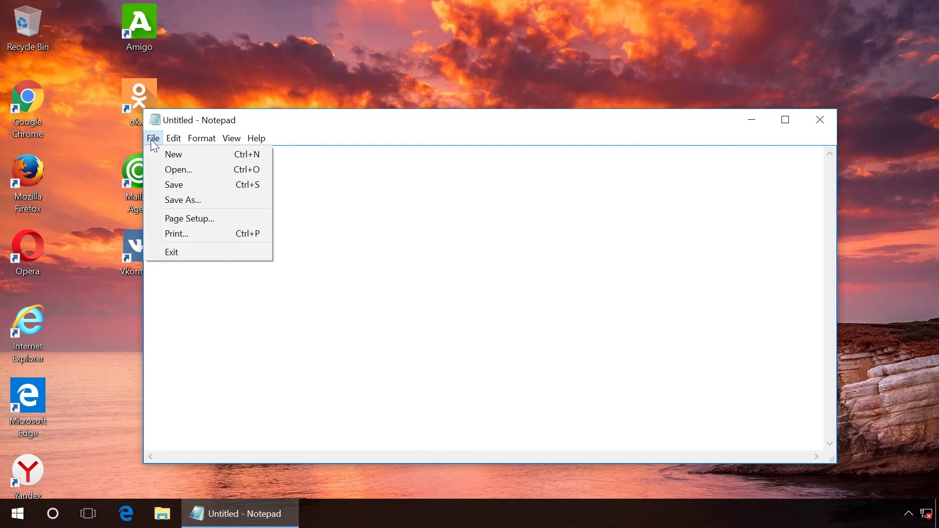
pyautogui.click(168, 169)
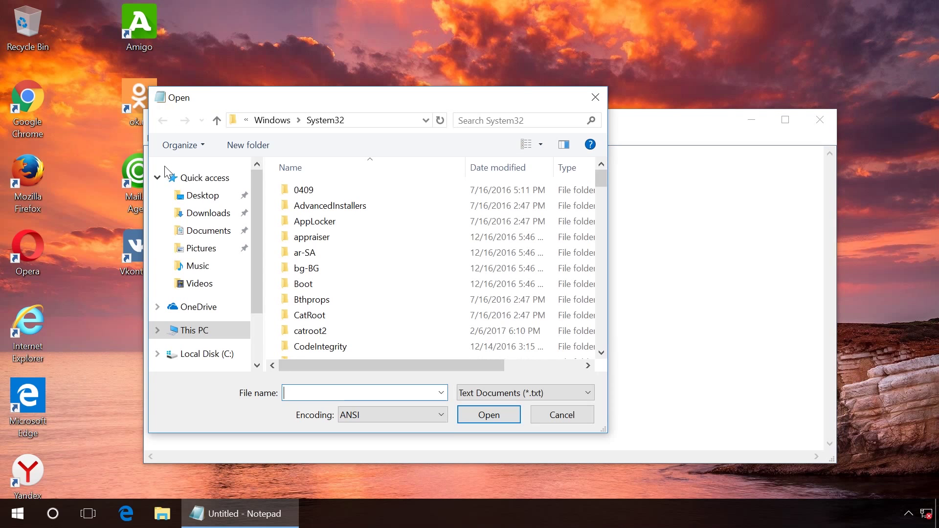
pyautogui.click(481, 394)
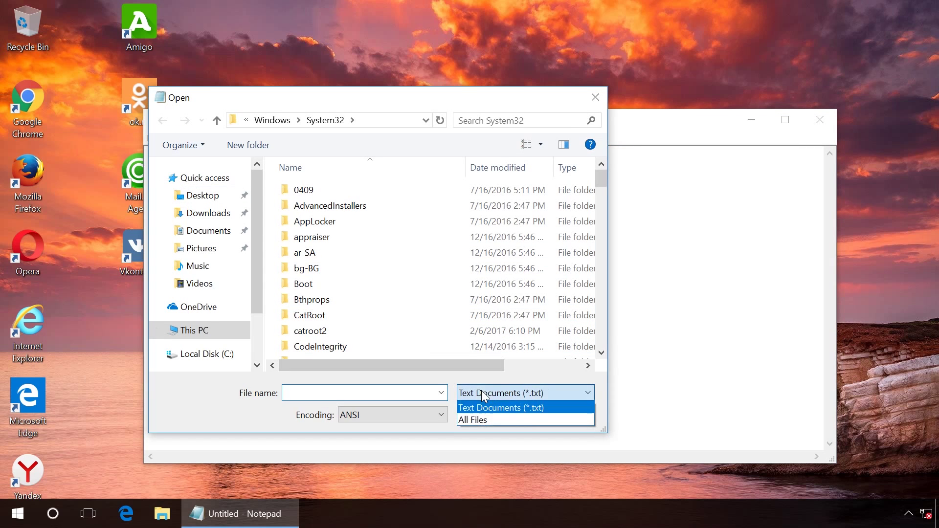
pyautogui.click(479, 421)
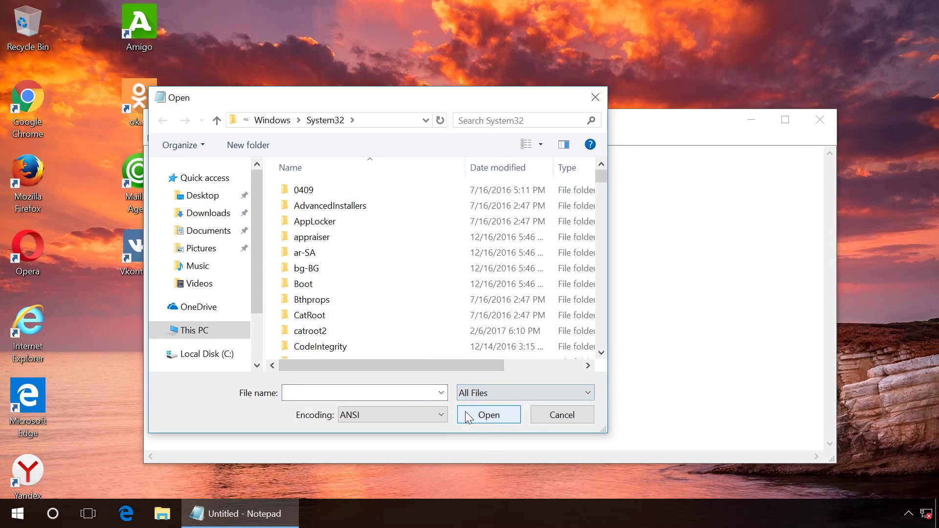
# Browse to the C:\Windows\System32\drivers\etc folder in the Open dialog.
pyautogui.click(221, 356)
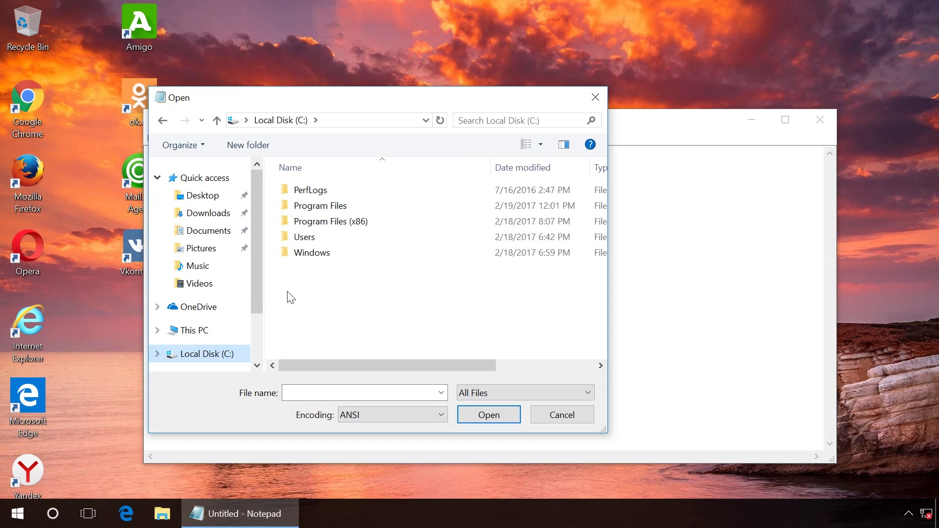
pyautogui.doubleClick(305, 253)
pyautogui.scroll(-4, 306, 263)
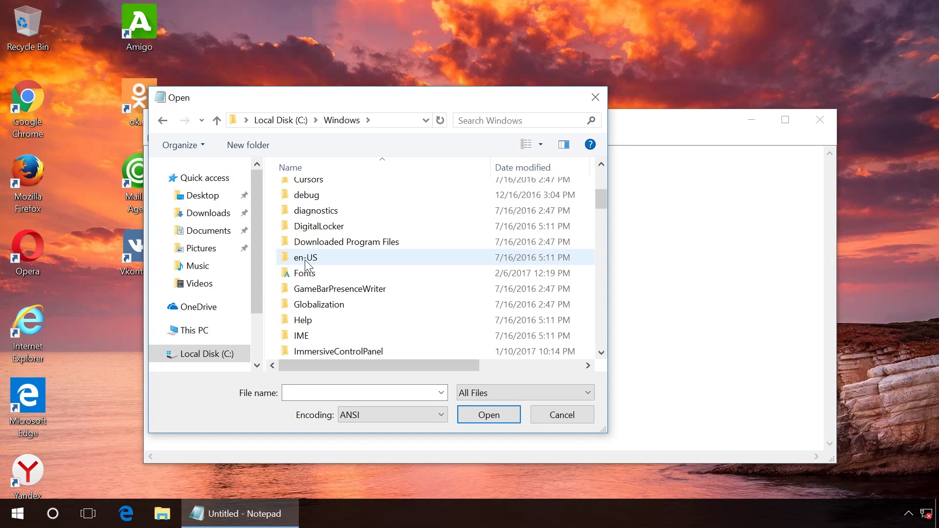
pyautogui.scroll(-12, 304, 264)
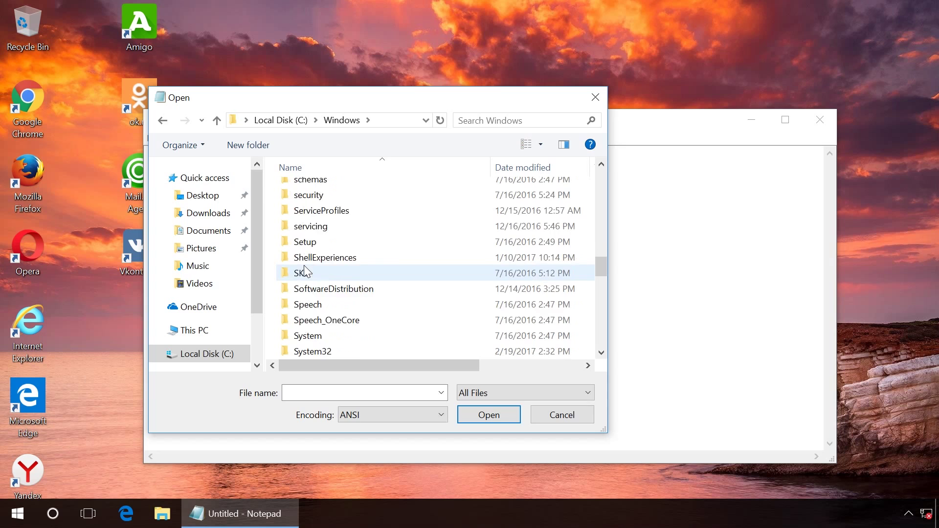
pyautogui.scroll(-1, 304, 272)
pyautogui.doubleClick(310, 301)
pyautogui.scroll(-5, 311, 303)
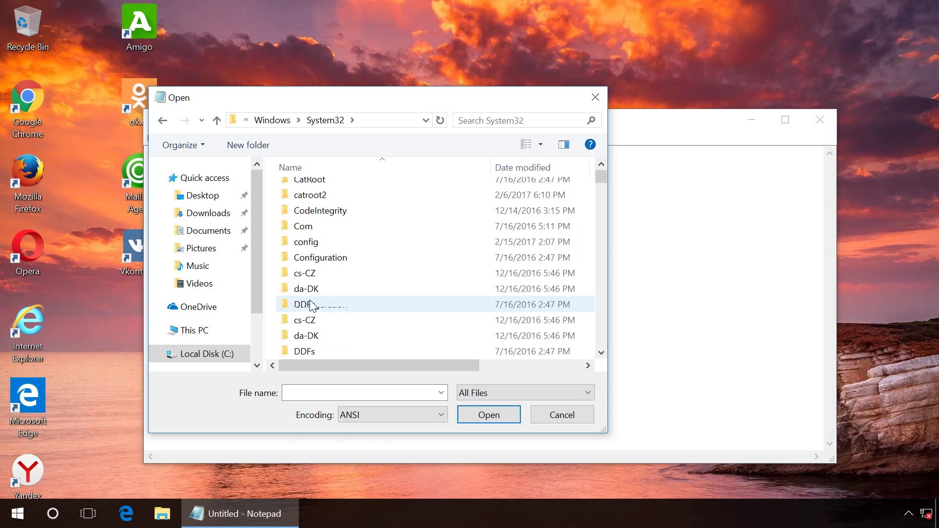
pyautogui.doubleClick(311, 300)
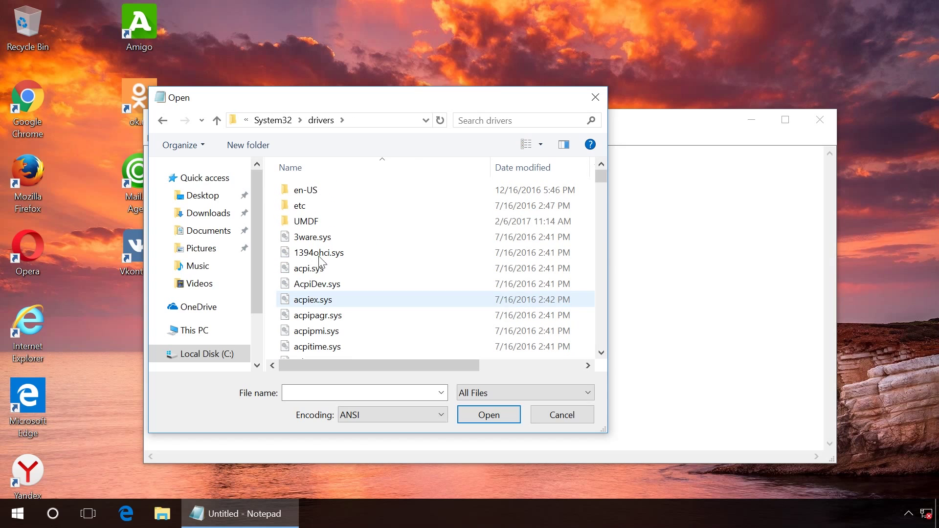
pyautogui.doubleClick(300, 206)
# Open the hosts file in a maximized window to check its entries for unwanted additions, and close Notepad.
pyautogui.click(289, 193)
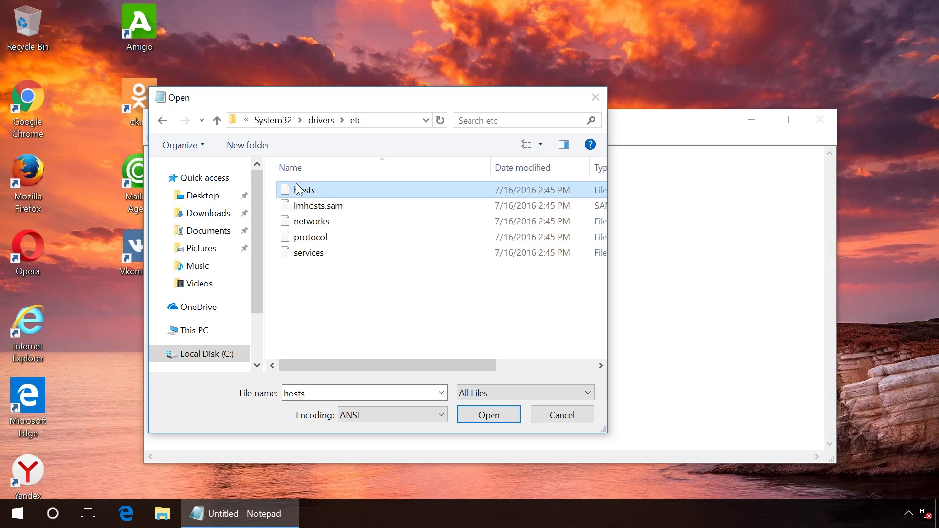
pyautogui.click(477, 414)
pyautogui.doubleClick(492, 129)
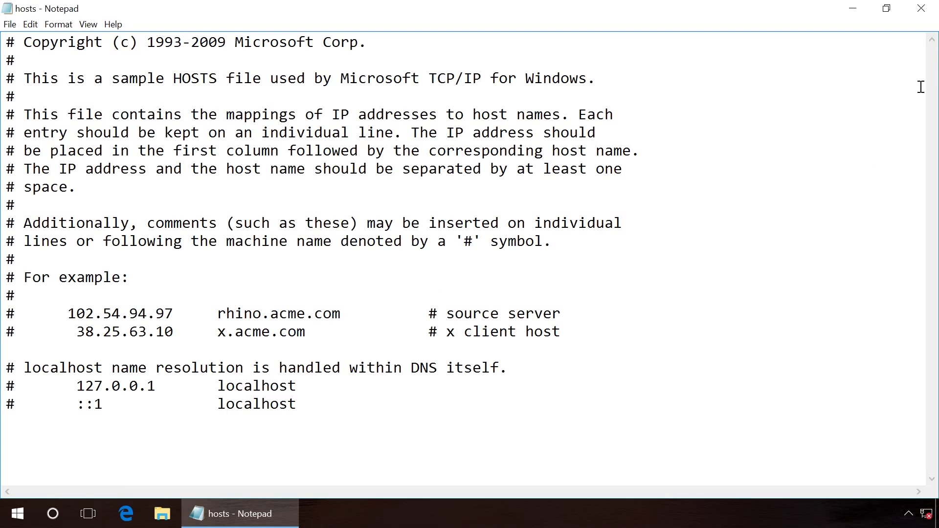
pyautogui.click(921, 8)
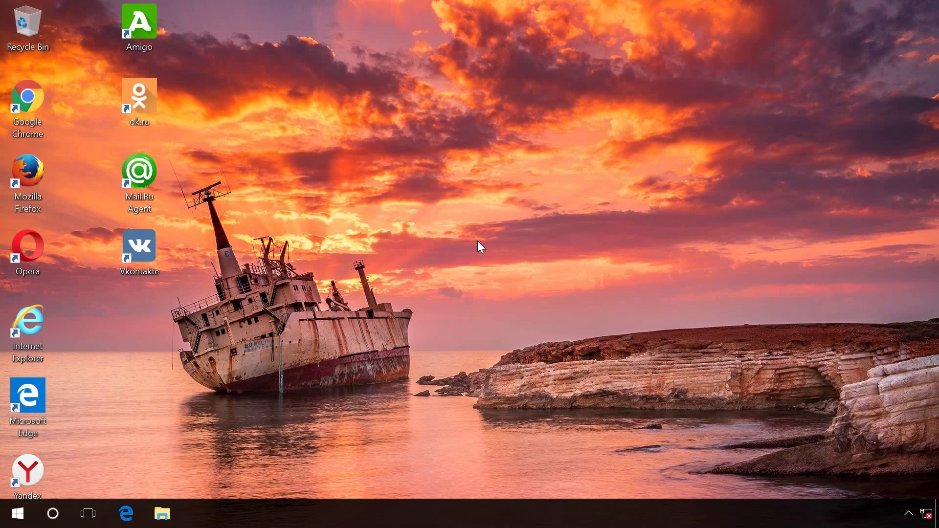